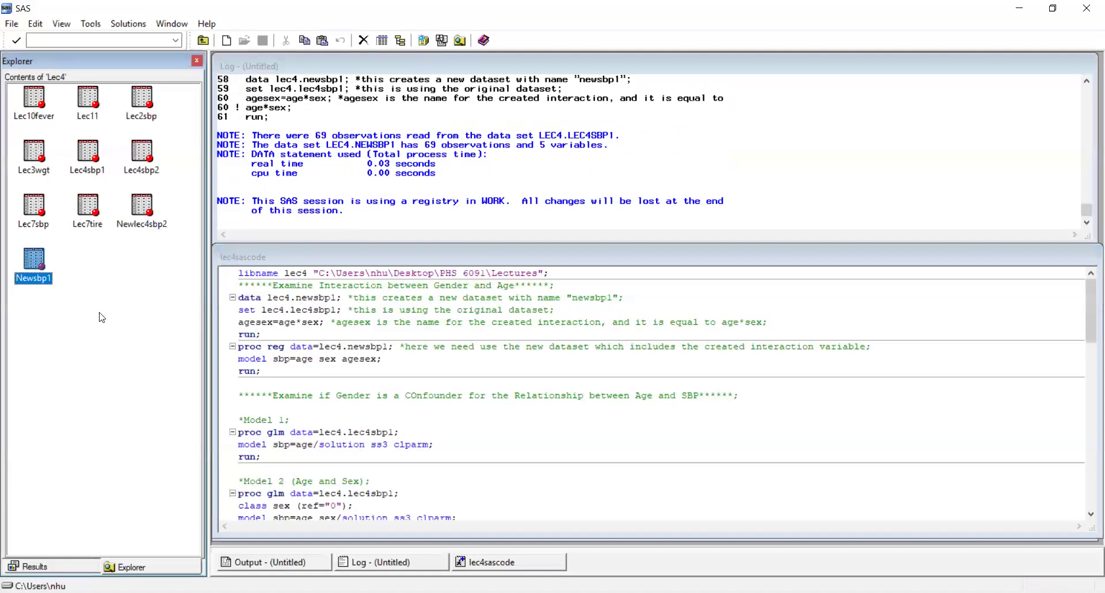
Step: Open the Newsbp1 dataset, look through its rows including the agesex column, and close the table
double_click(34, 262)
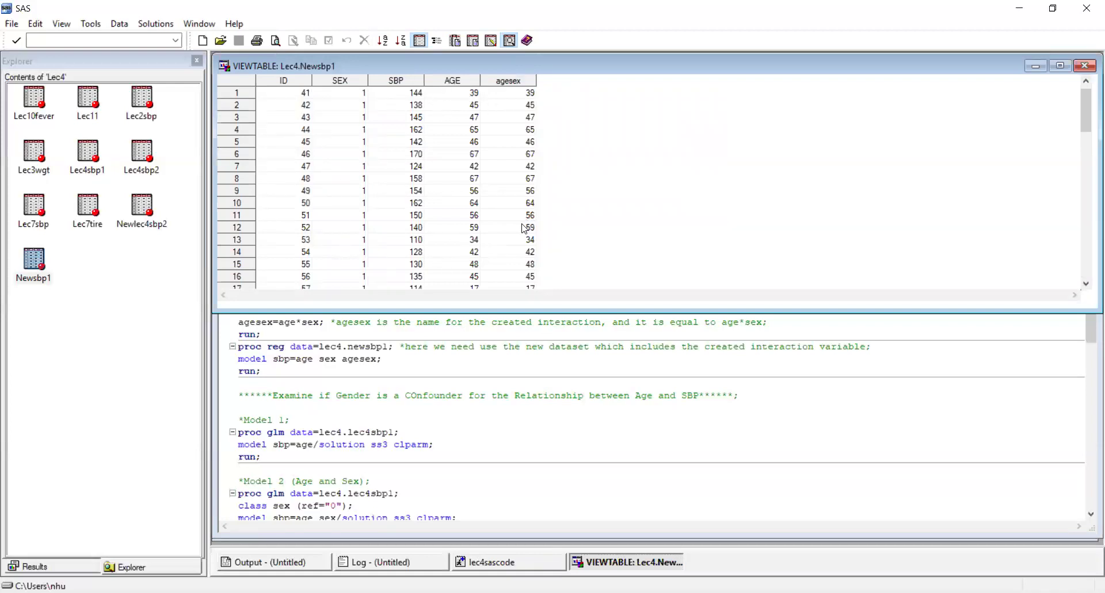
drag(1083, 103, 1087, 184)
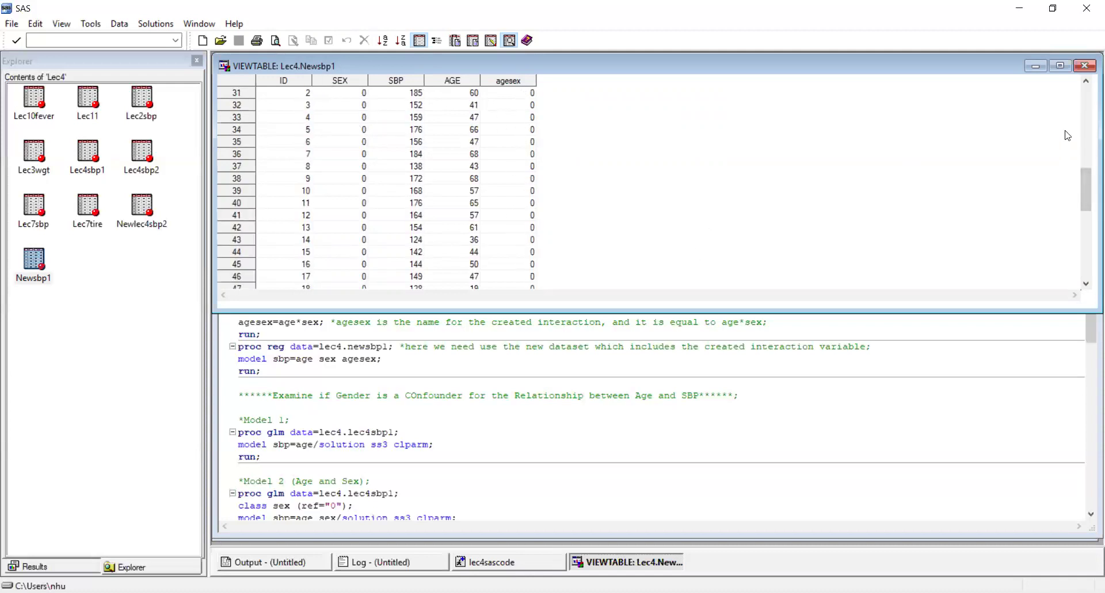
drag(1086, 190, 1088, 81)
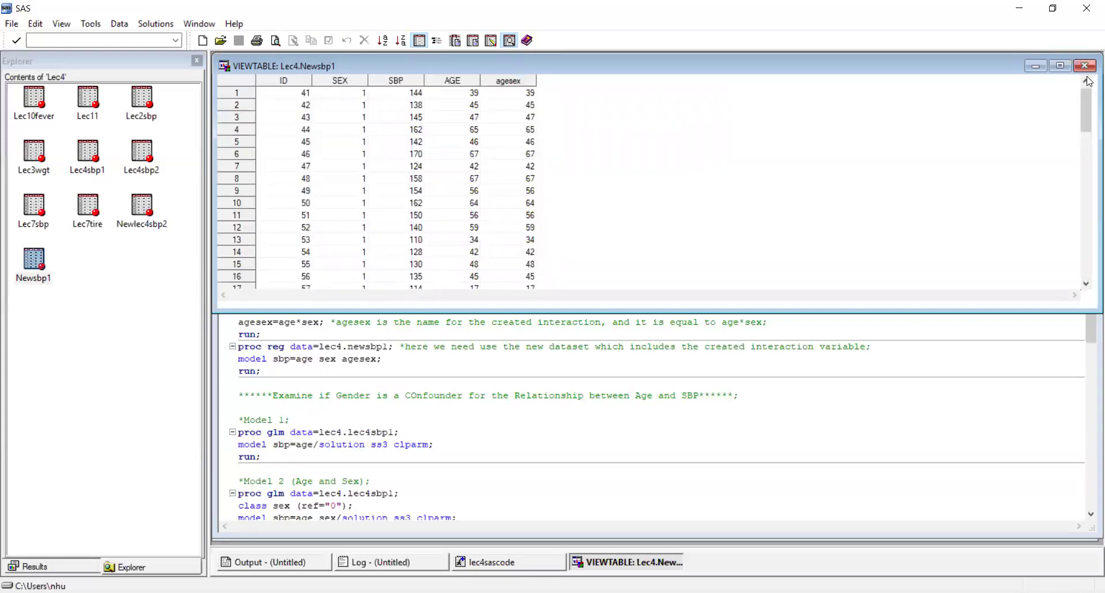
click(1084, 65)
Step: Run only the proc reg block on lec4.newsbp1 that models sbp by age, sex and agesex
scroll(403, 366, down, 1)
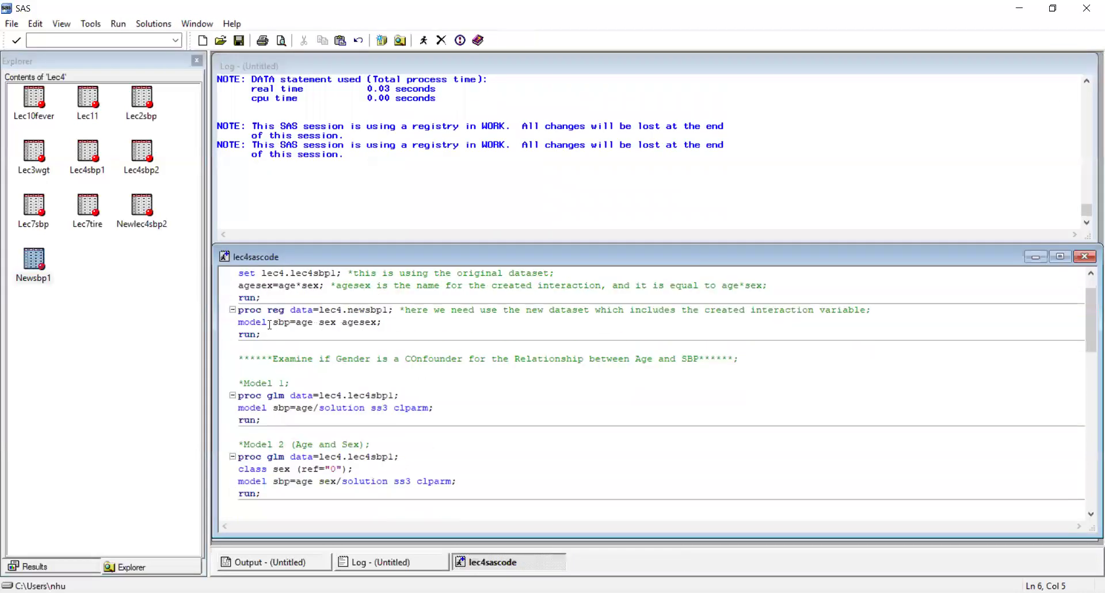
drag(262, 335, 238, 310)
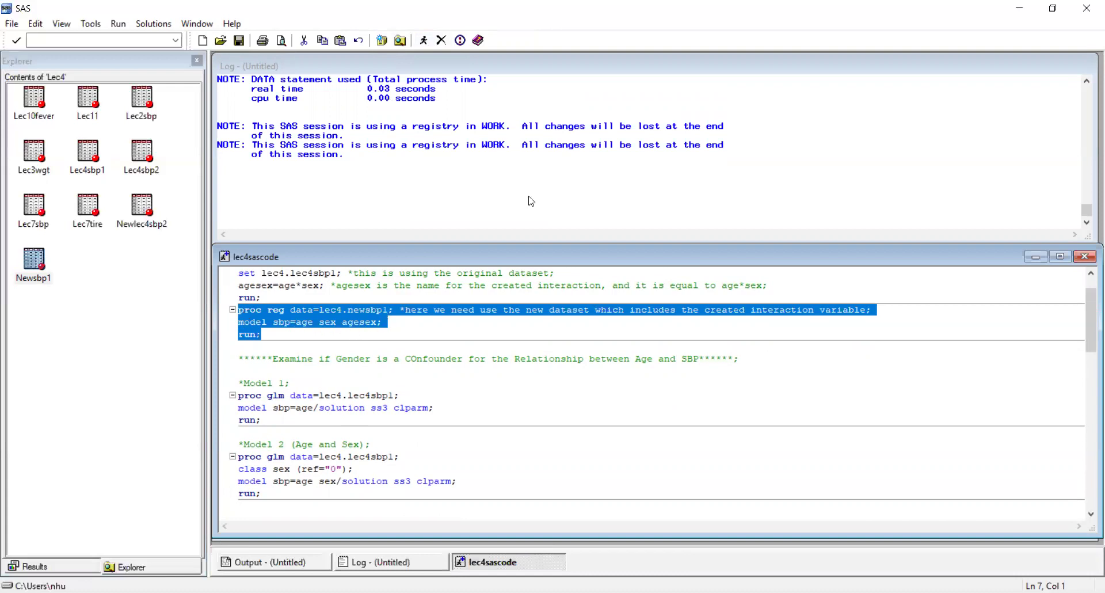
click(424, 40)
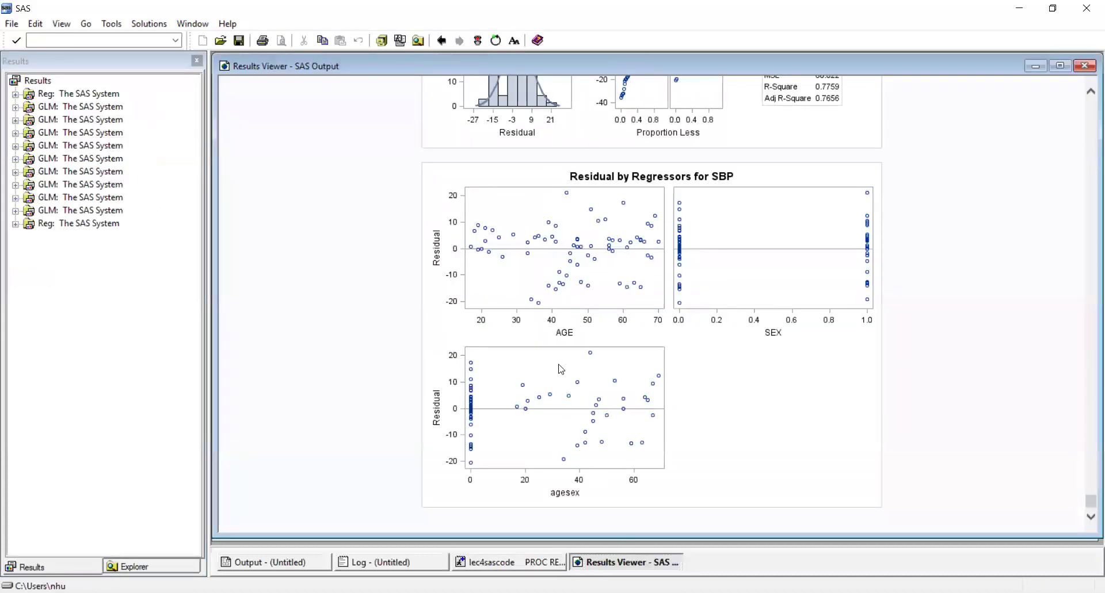
Step: Examine the regression's parameter estimates and the p-value of the agesex interaction, and close the results
scroll(556, 368, up, 15)
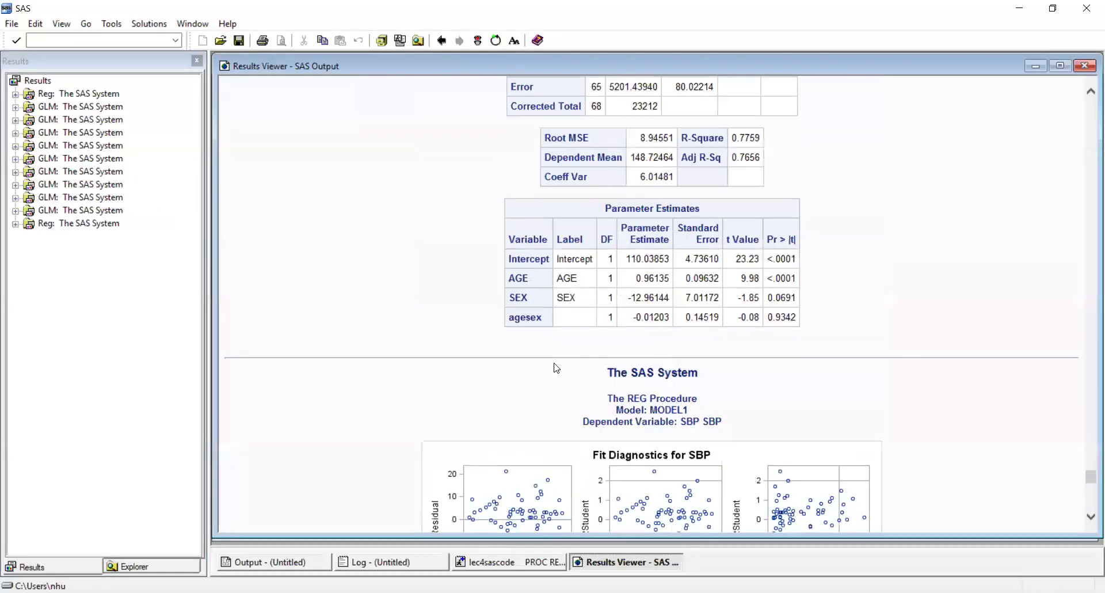
scroll(556, 367, up, 8)
scroll(622, 271, down, 2)
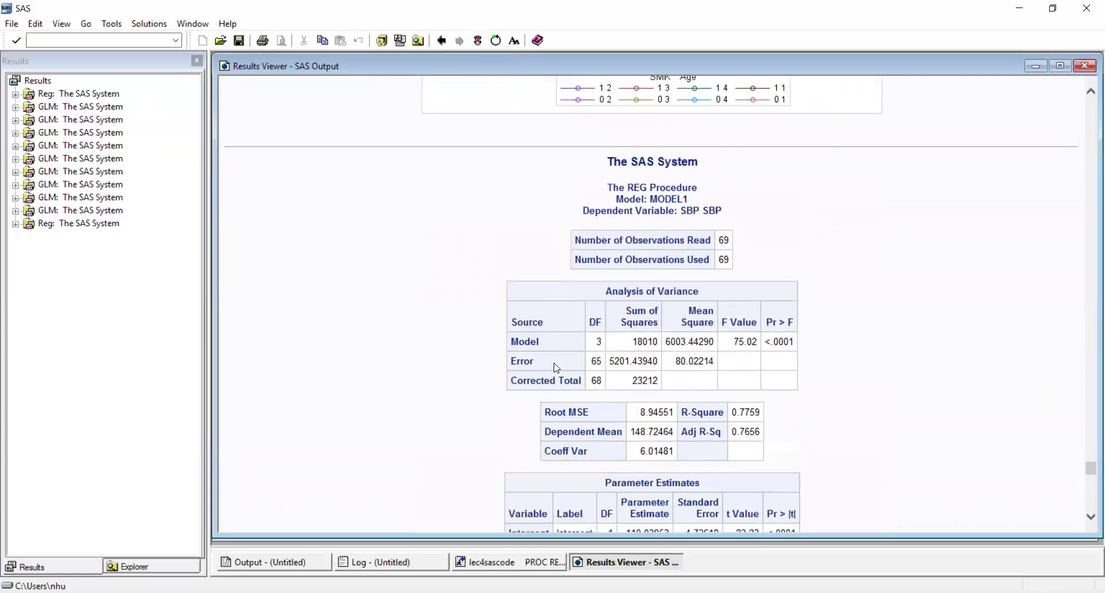
scroll(642, 210, down, 3)
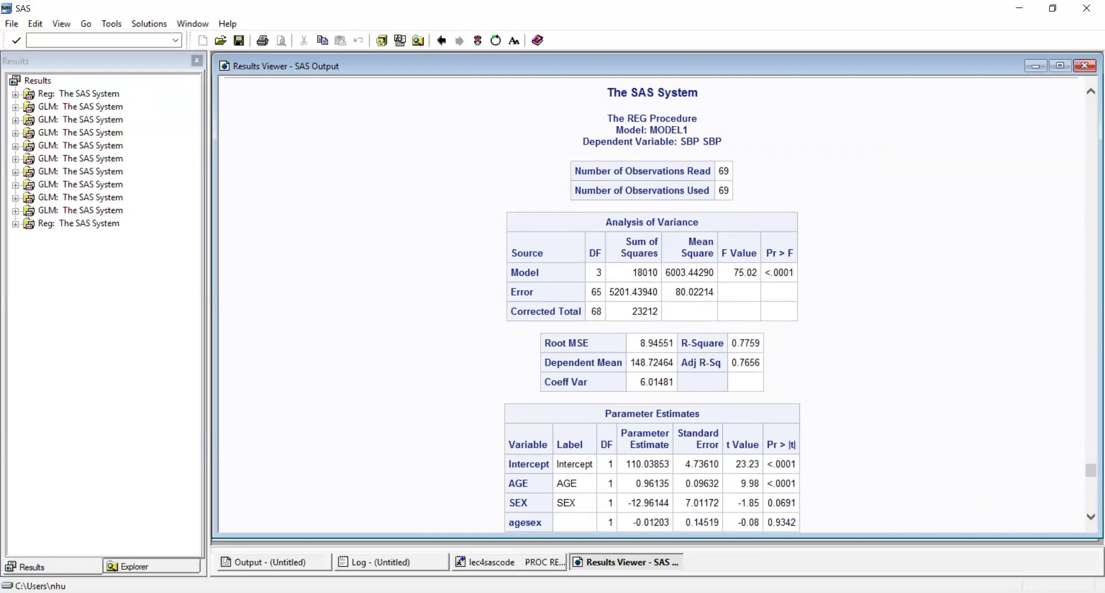
scroll(700, 135, down, 3)
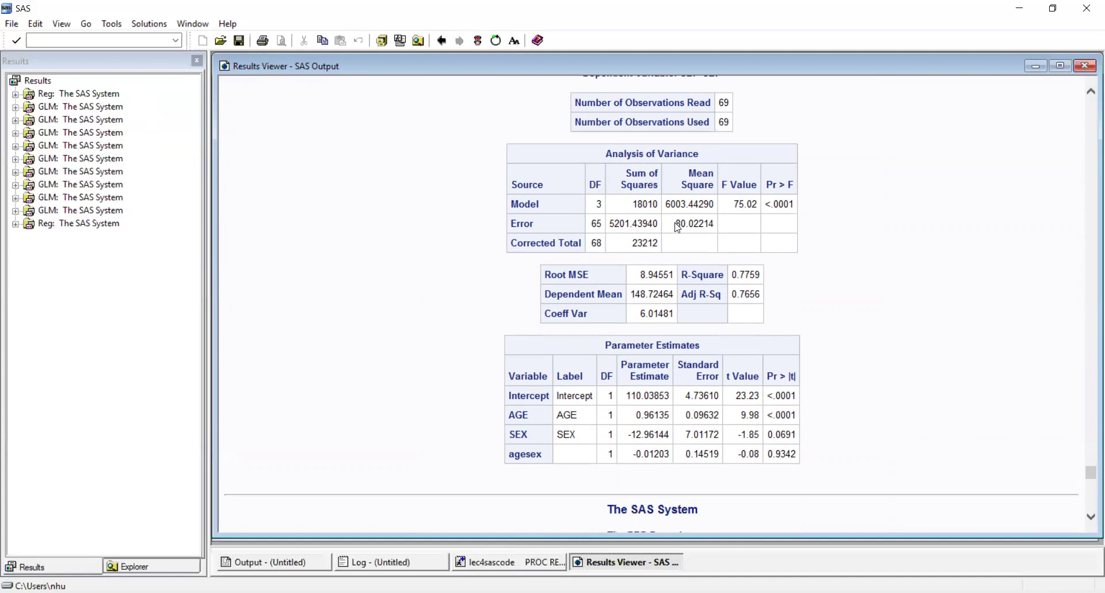
scroll(789, 246, down, 3)
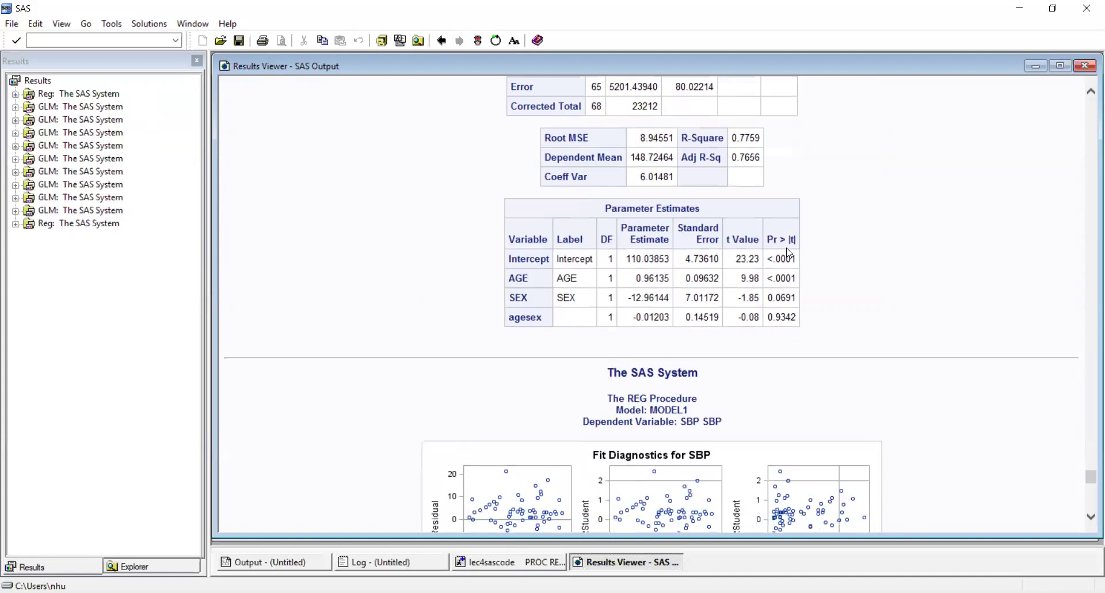
scroll(789, 252, down, 1)
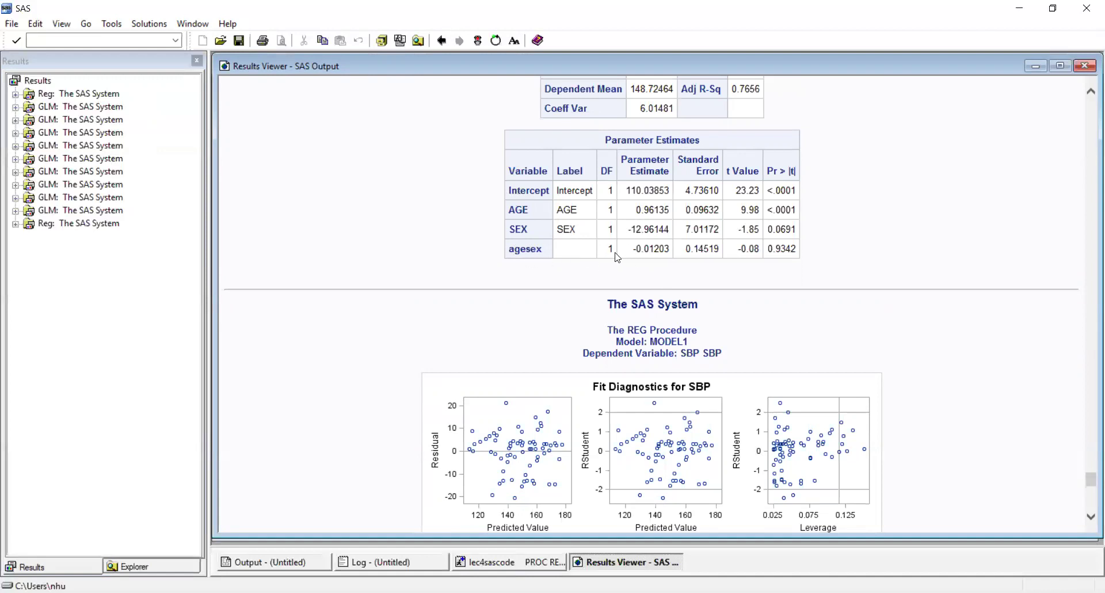
drag(629, 255, 637, 252)
click(783, 249)
scroll(636, 271, down, 10)
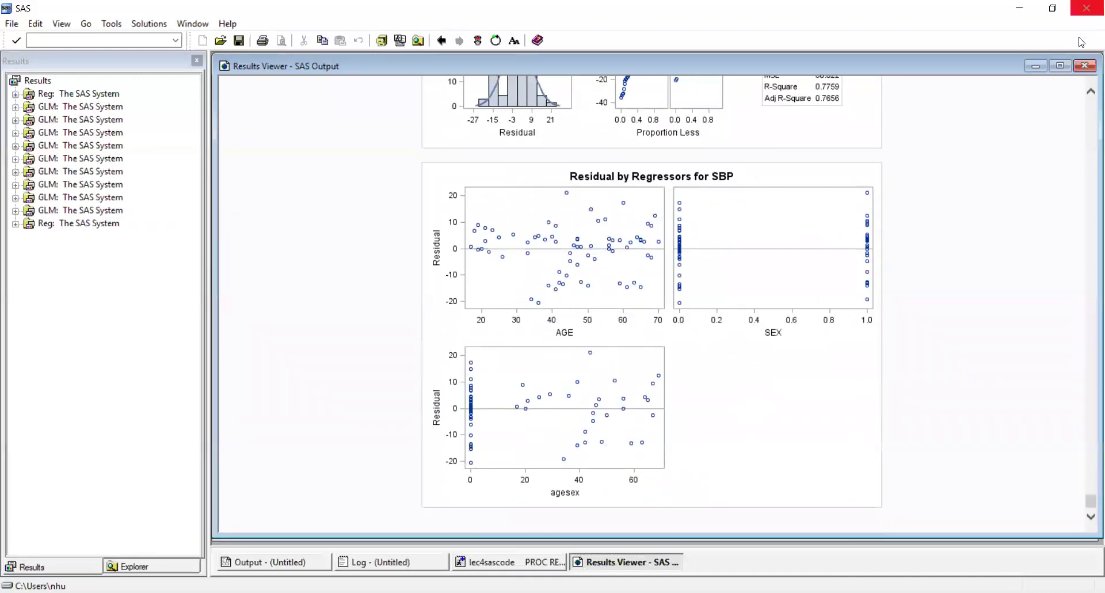
click(1084, 66)
Step: Correct "COnfounder" to "Confounder" in the comment above Model 1 and save the program
click(455, 377)
scroll(472, 376, down, 2)
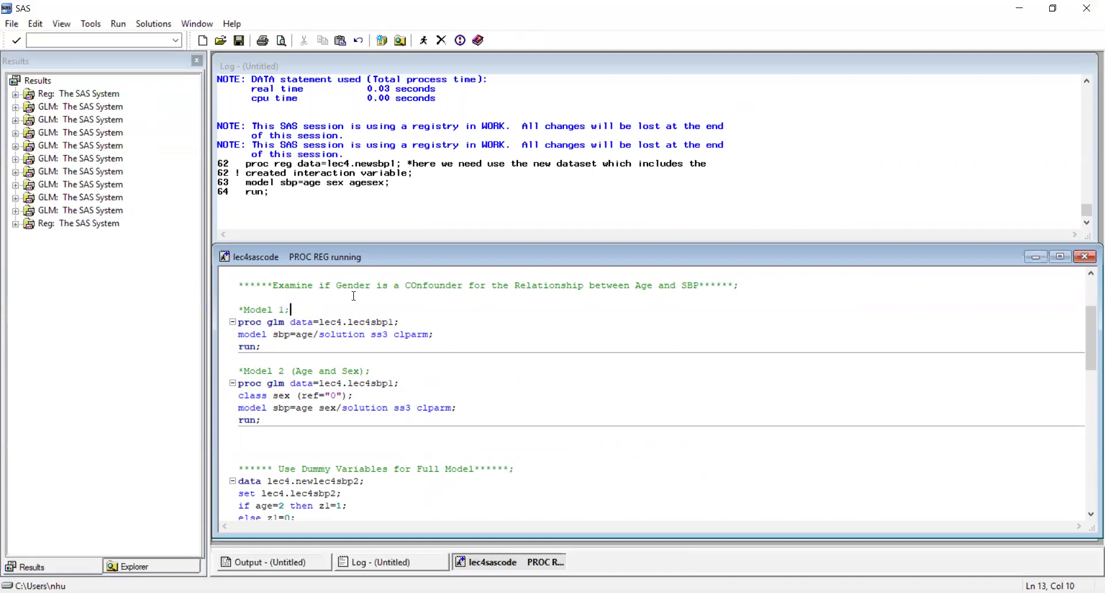
drag(410, 286, 416, 285)
text(o)
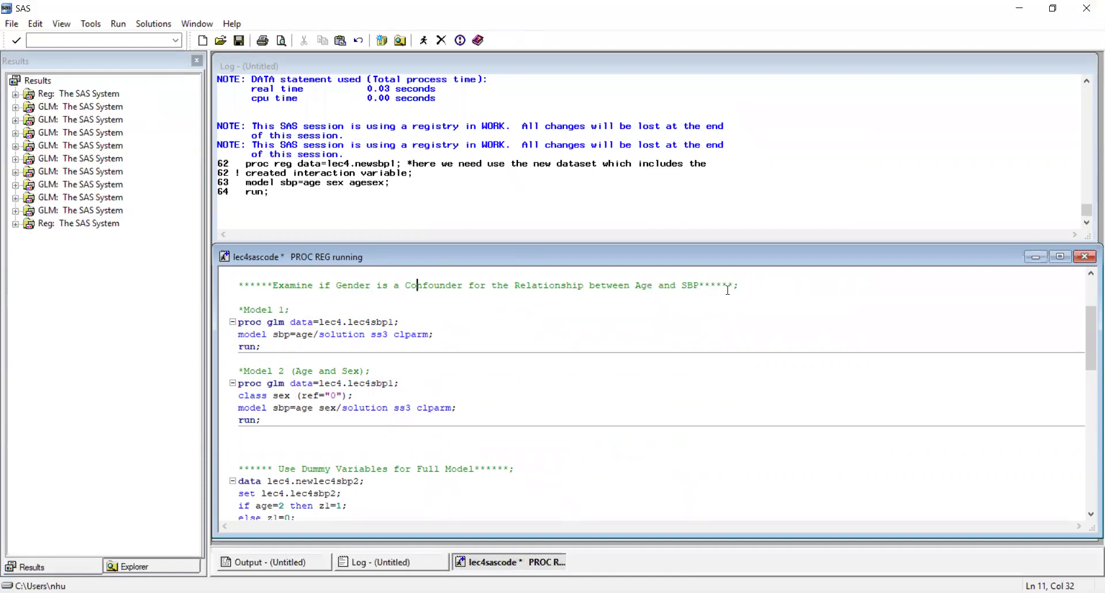
click(244, 41)
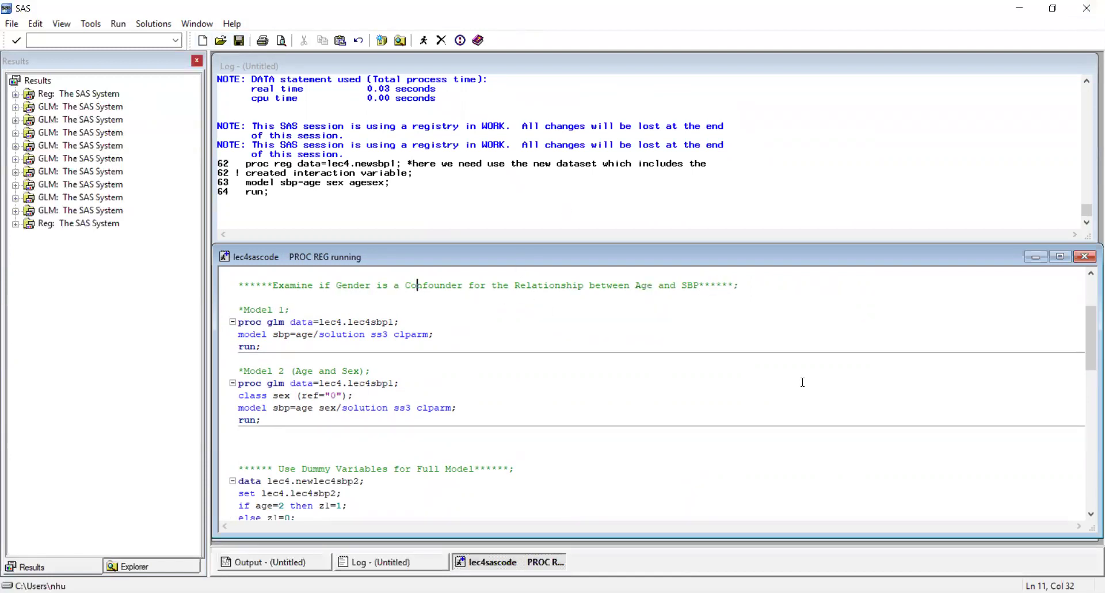
Step: Review the Model 1 proc glm code, in particular its model statement with age as the predictor
scroll(514, 305, down, 1)
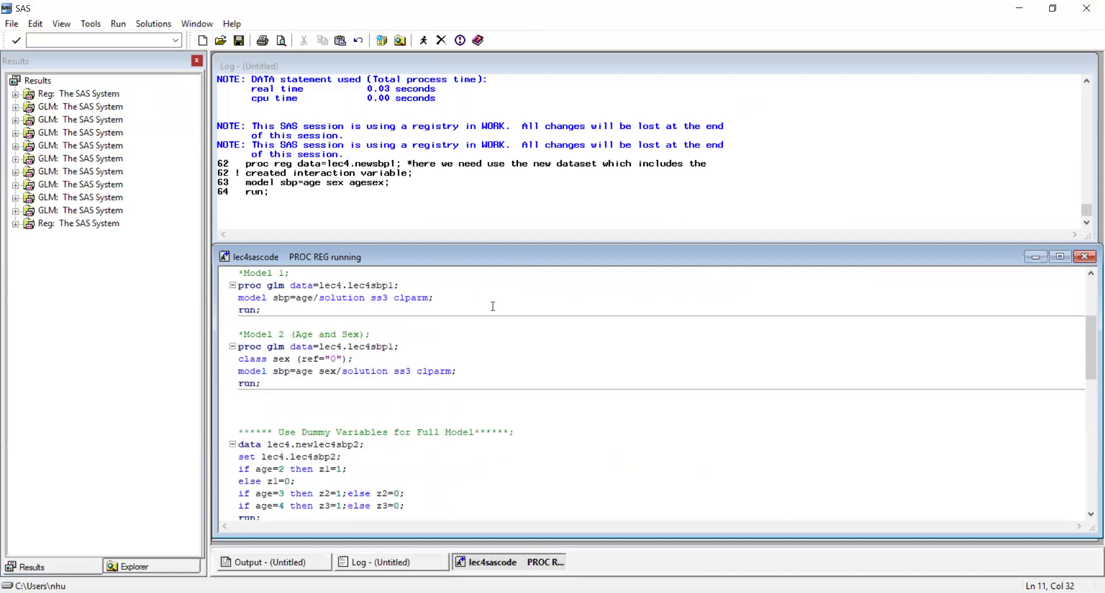
scroll(492, 305, up, 1)
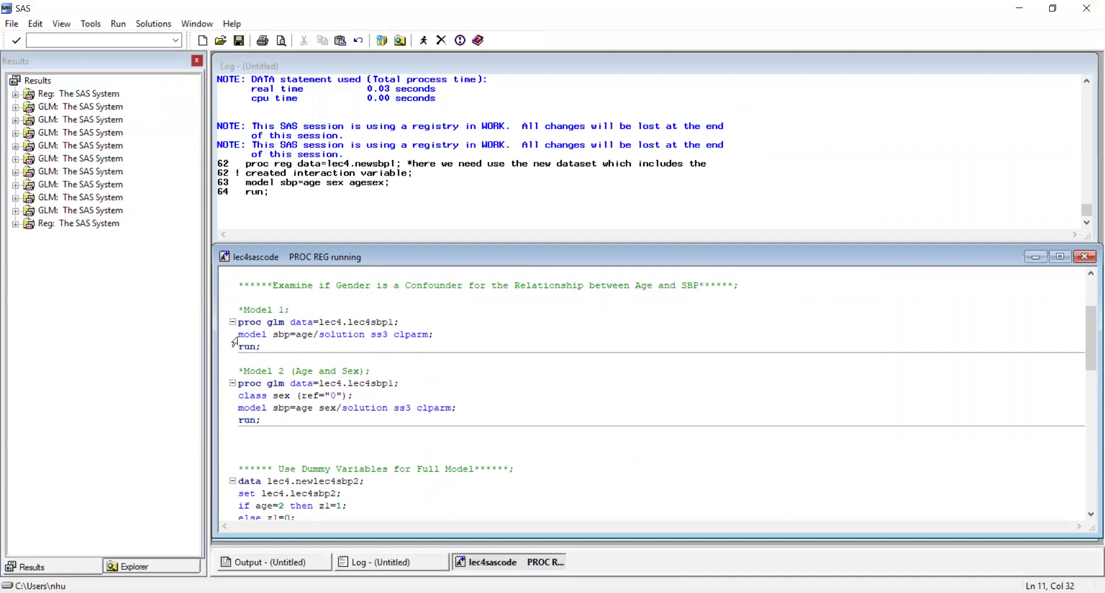
click(268, 347)
drag(313, 336, 301, 335)
click(278, 337)
Step: Review the Model 2 proc glm code, in particular the class statement with its sex reference level and the added sex predictor
scroll(270, 418, down, 1)
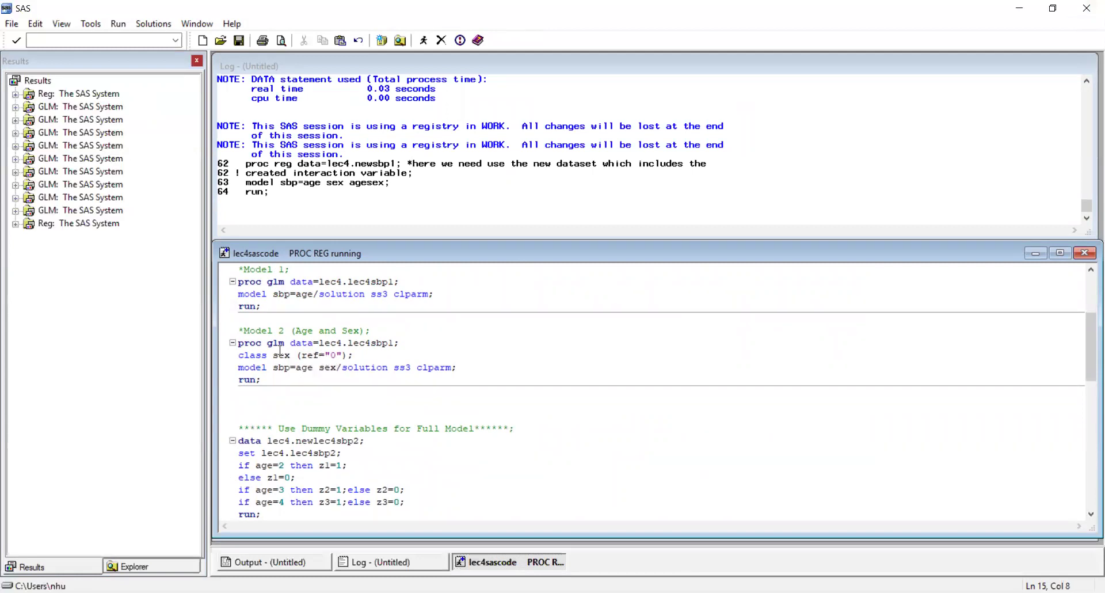
drag(319, 367, 336, 369)
click(322, 379)
click(250, 356)
click(291, 355)
click(284, 355)
drag(302, 354, 344, 355)
click(301, 355)
click(364, 356)
drag(296, 355, 352, 356)
key(Right)
Step: Run the Model 1 and Model 2 proc glm blocks together
drag(262, 306, 242, 282)
drag(237, 270, 262, 381)
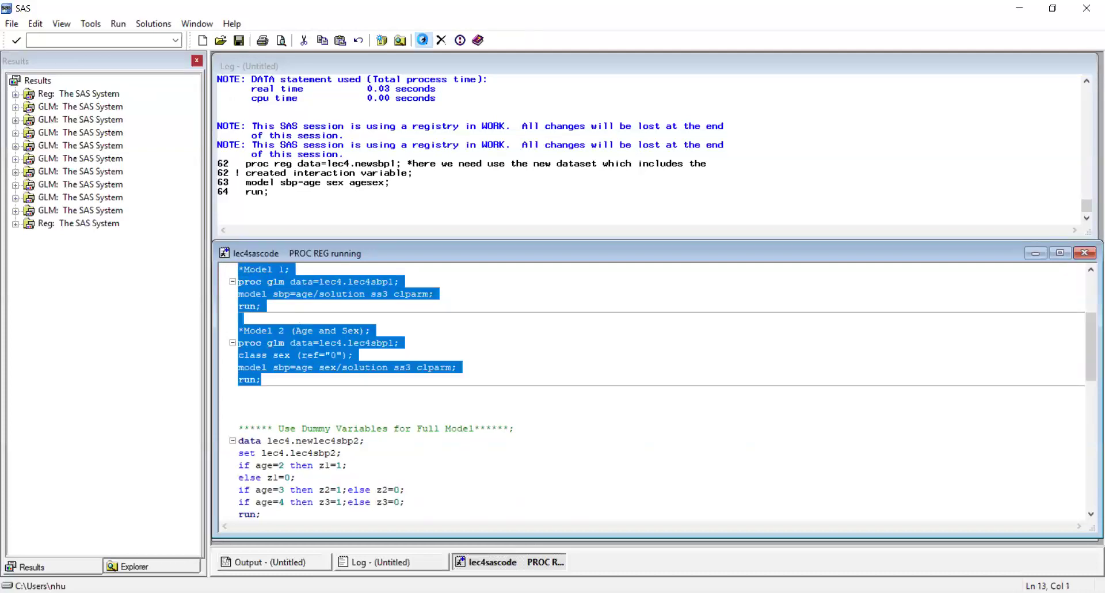
click(423, 40)
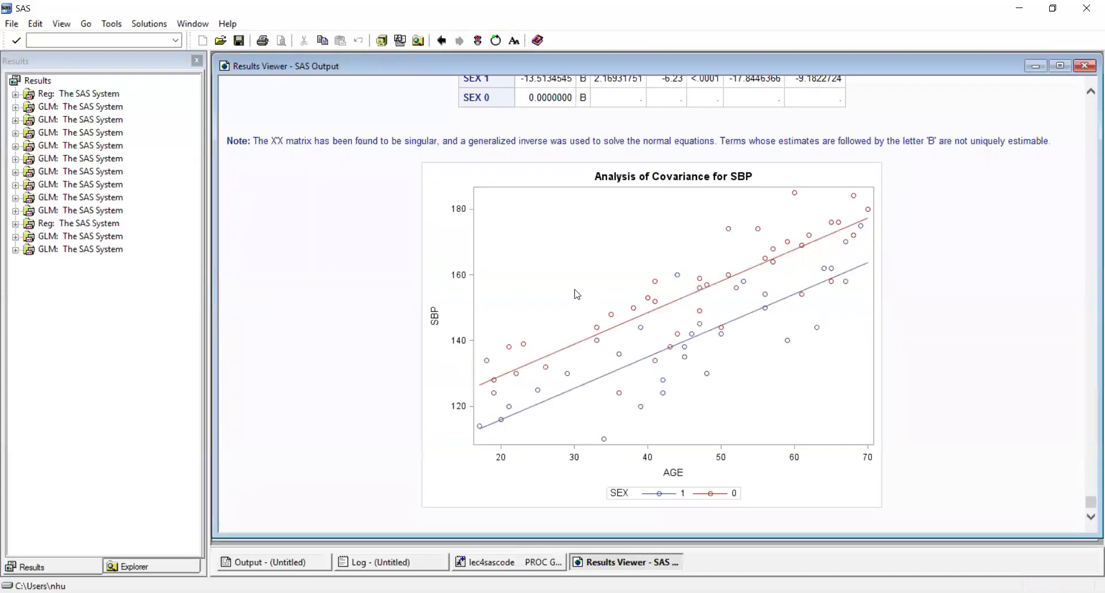
Step: Examine the Model 2 GLM output and its AGE parameter estimate
scroll(577, 294, down, 5)
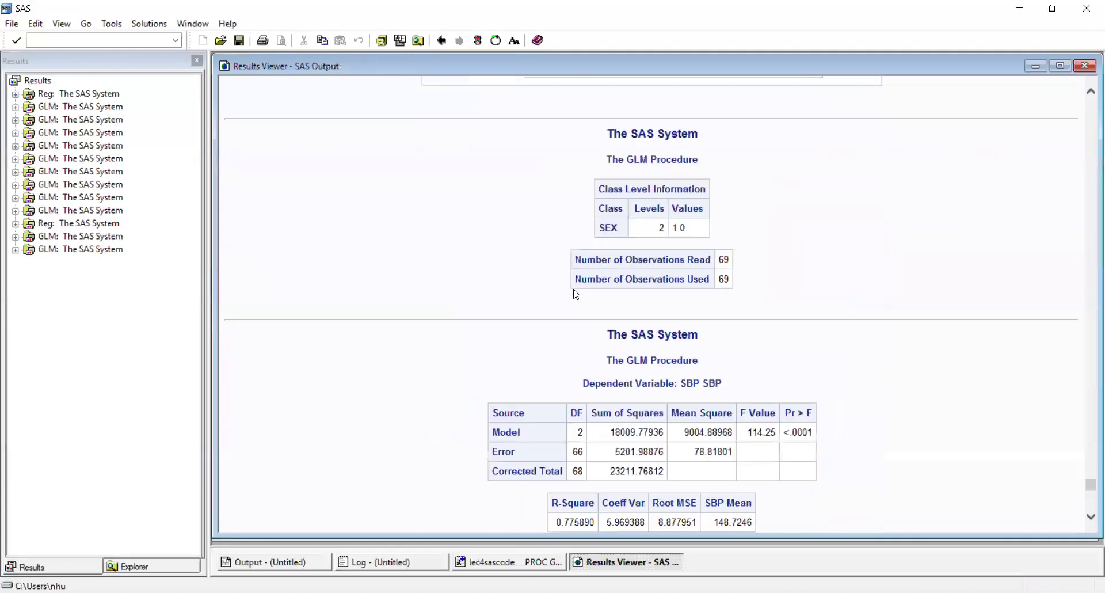
scroll(575, 406, down, 1)
scroll(573, 392, down, 2)
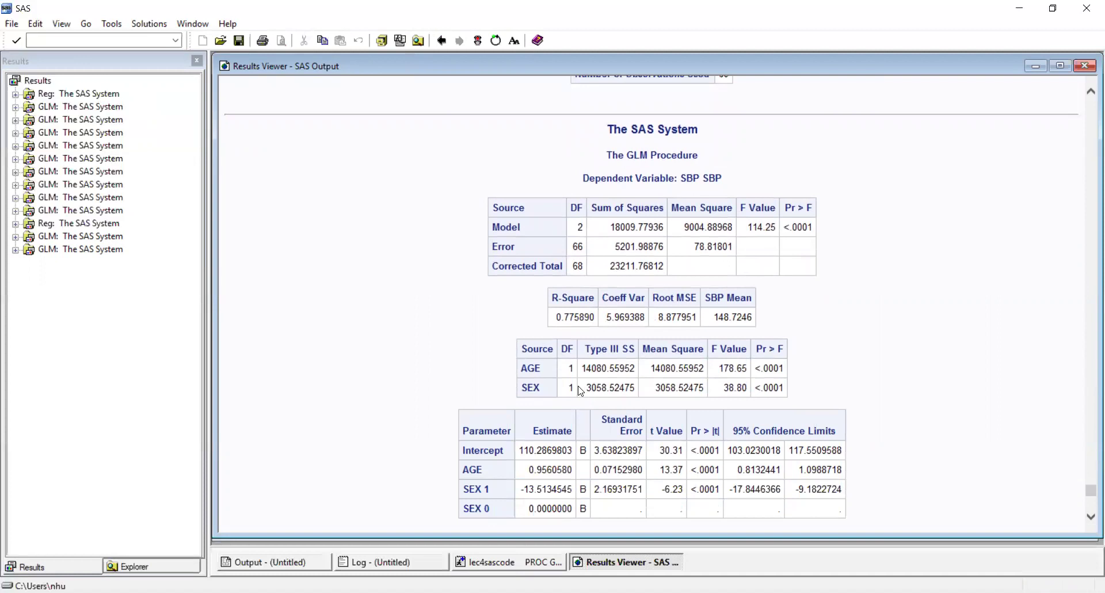
scroll(579, 389, down, 1)
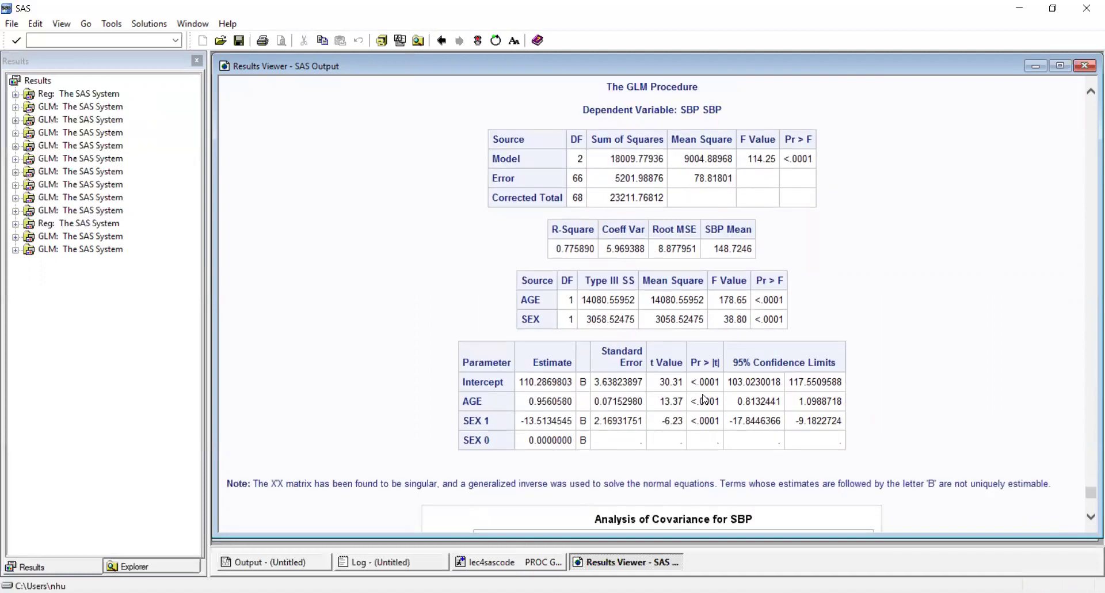
double_click(564, 401)
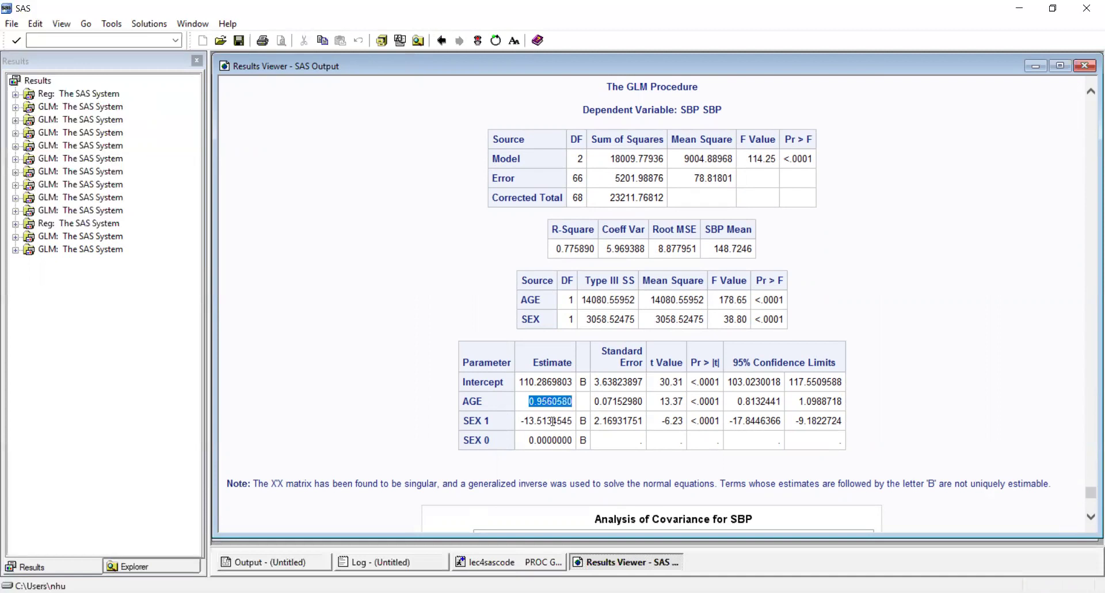
click(593, 375)
Step: Find the AGE parameter estimate in the Model 1 GLM output
scroll(592, 372, up, 10)
scroll(591, 374, up, 8)
scroll(592, 371, down, 4)
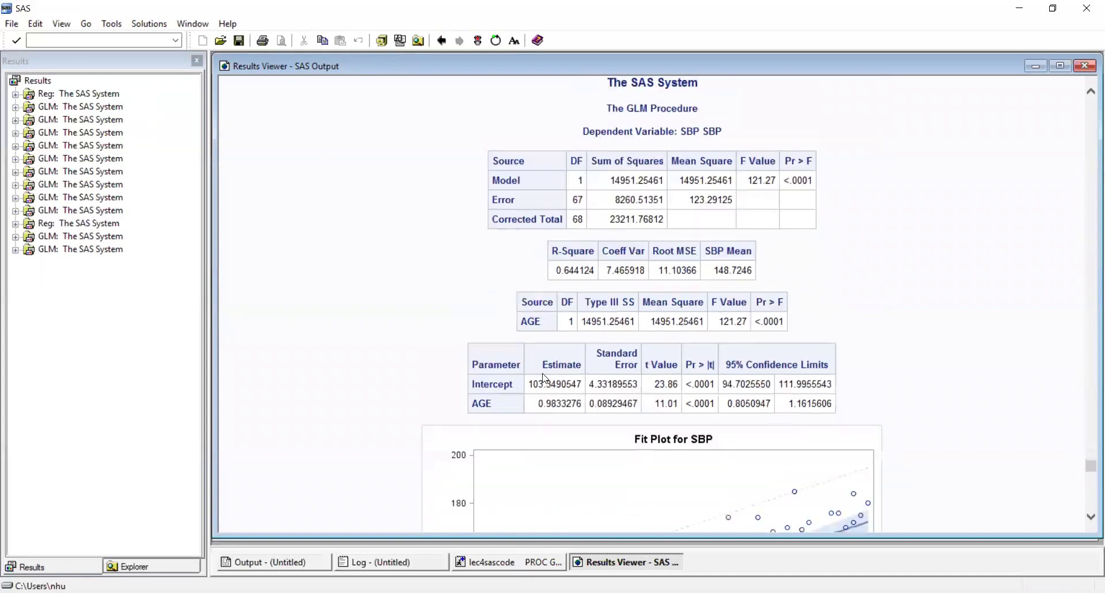
drag(536, 404, 568, 406)
click(617, 402)
drag(538, 404, 556, 402)
Step: Compare the Model 1 AGE estimate with the AGE estimate adjusted for sex in Model 2, and close the results
scroll(567, 408, down, 10)
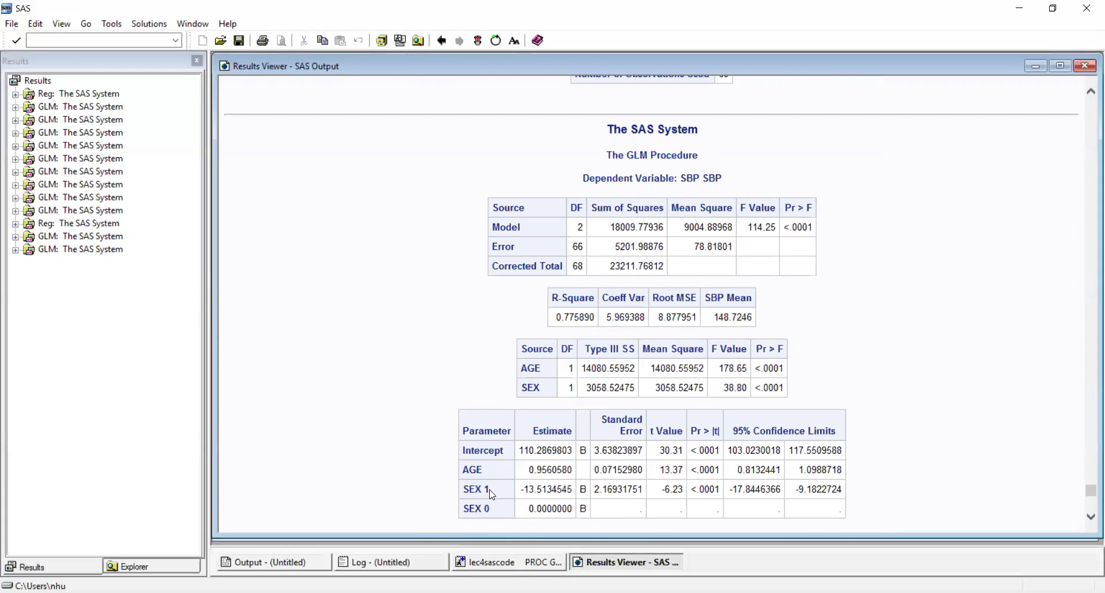
double_click(542, 472)
click(541, 472)
double_click(533, 470)
click(531, 475)
drag(546, 470, 538, 469)
double_click(538, 470)
click(558, 479)
click(1088, 67)
Step: Go to the dummy-variable section of the program and open the Lec4sbp2 dataset from the Lec4 library
click(362, 410)
scroll(405, 411, down, 3)
scroll(406, 410, down, 3)
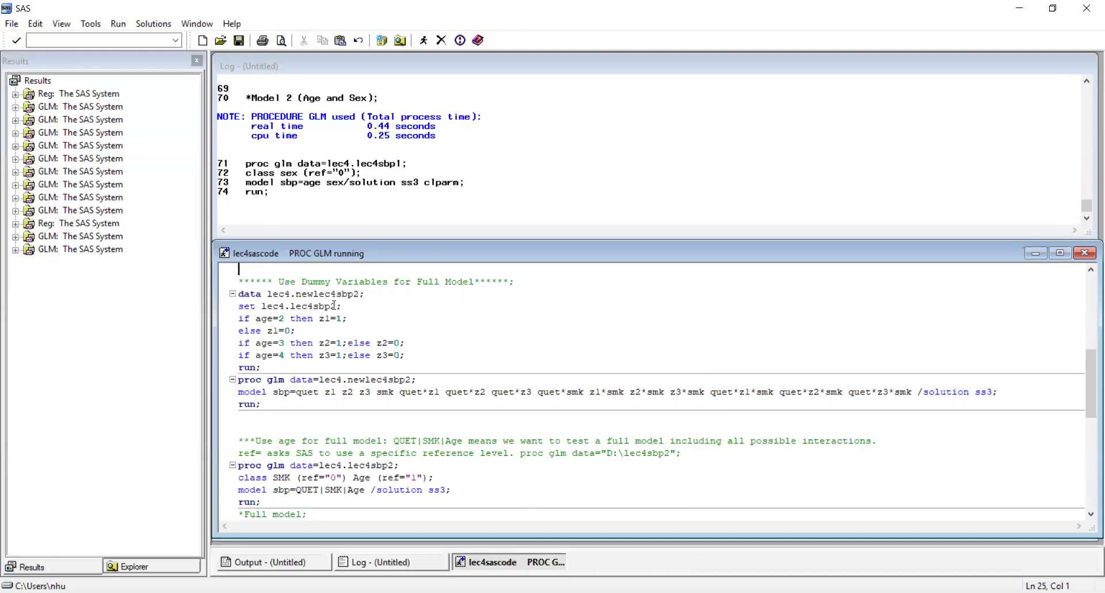
click(144, 568)
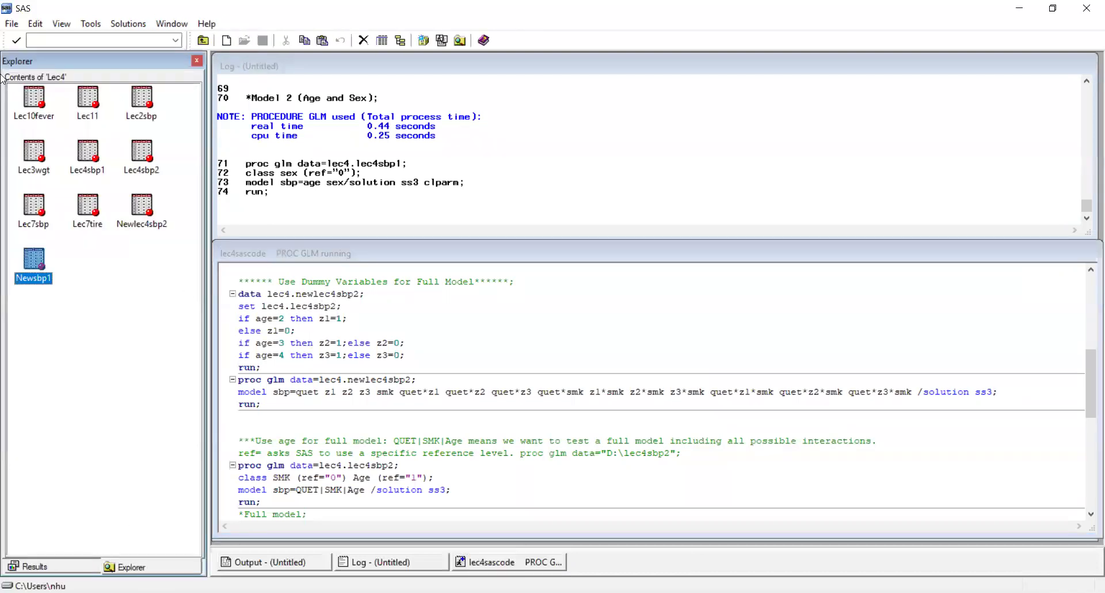
click(138, 152)
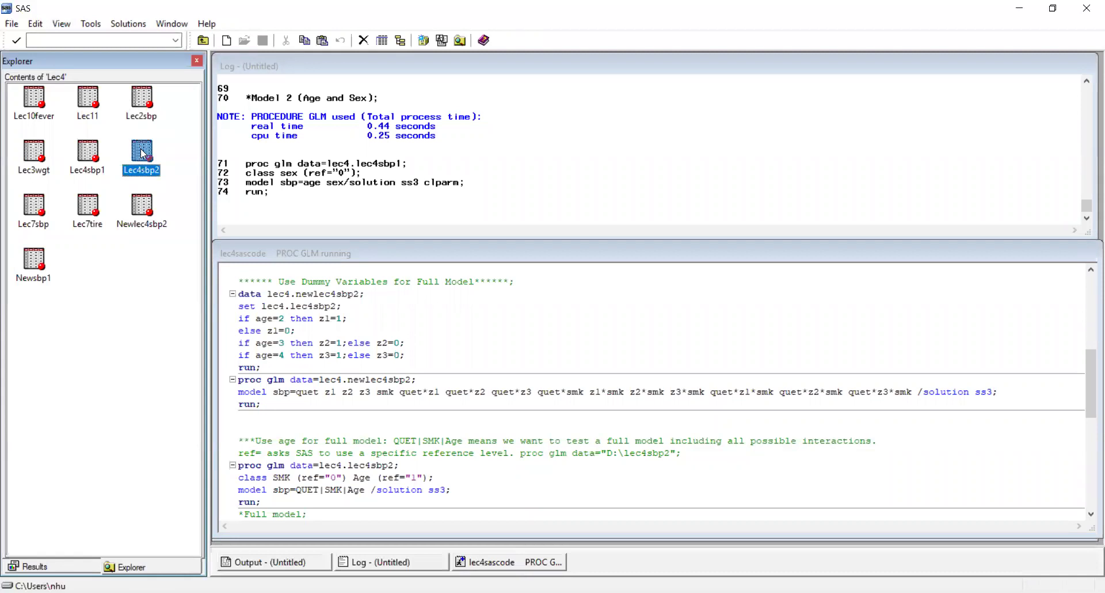
double_click(141, 150)
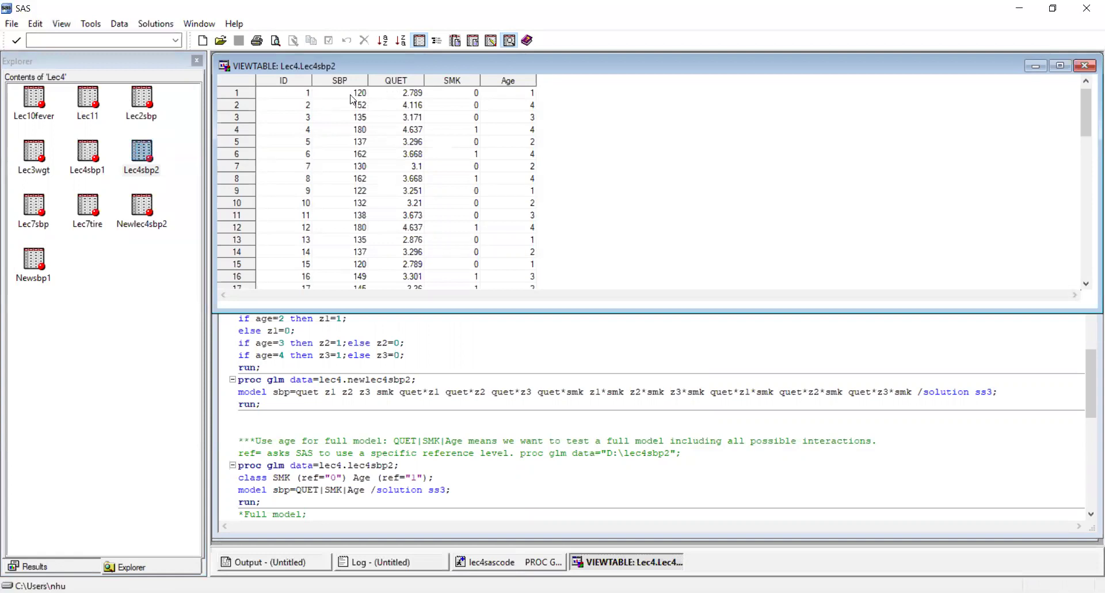
Step: Inspect the SBP, QUET, SMK and Age columns of the Lec4sbp2 dataset and close the table
drag(346, 92, 330, 276)
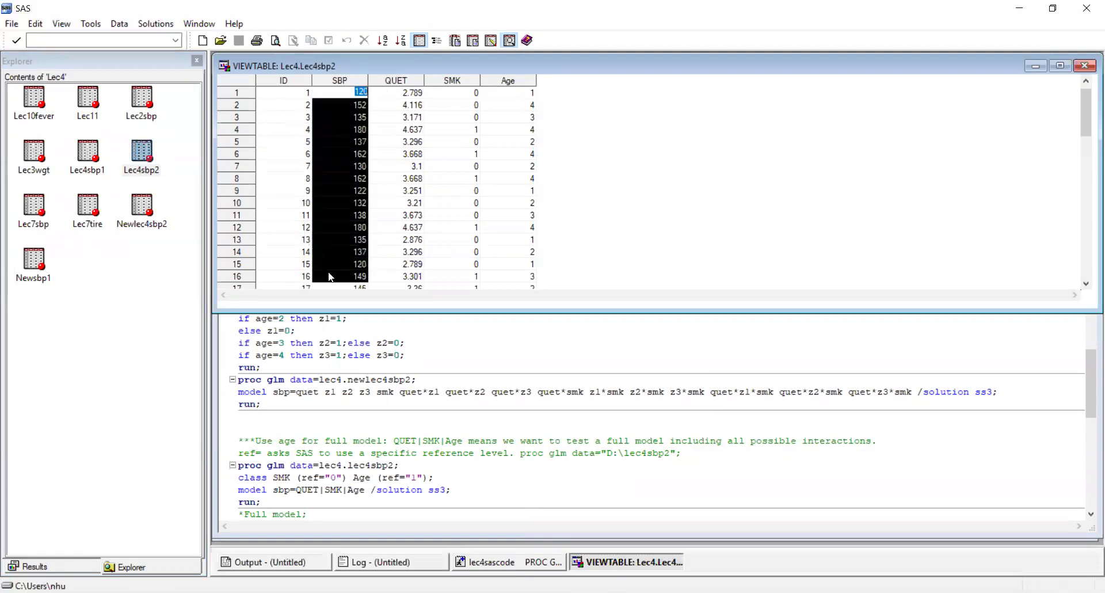
click(398, 154)
click(396, 81)
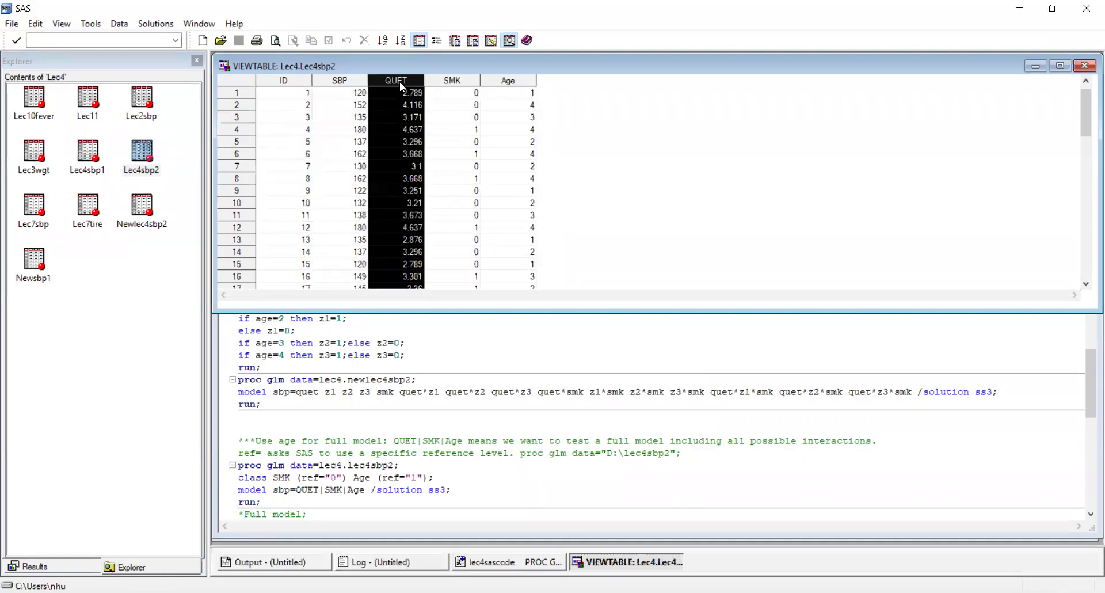
double_click(408, 92)
click(448, 94)
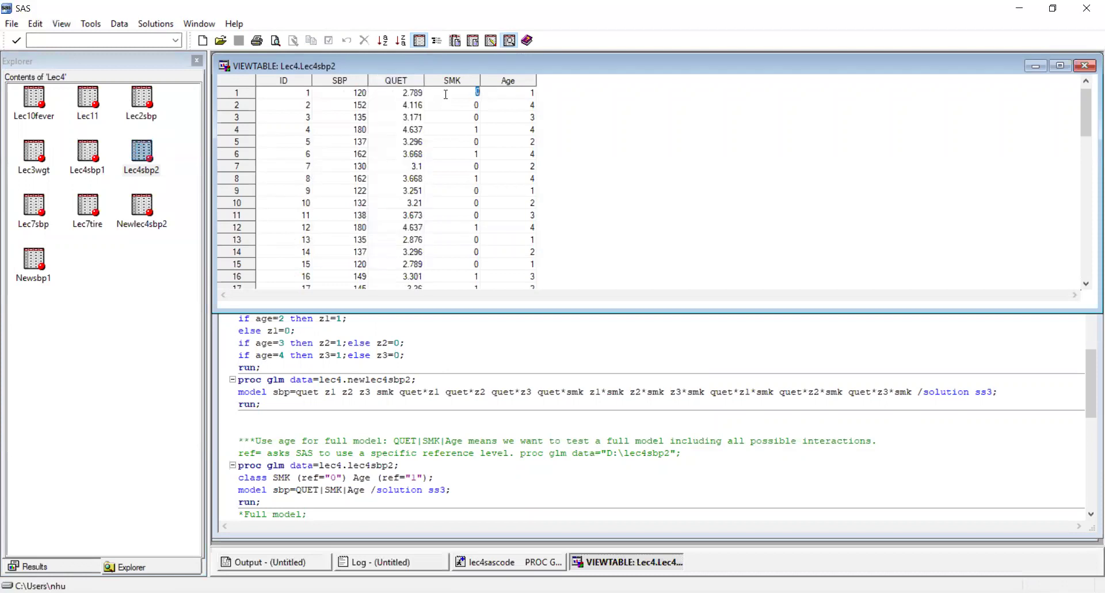
click(530, 92)
click(1081, 65)
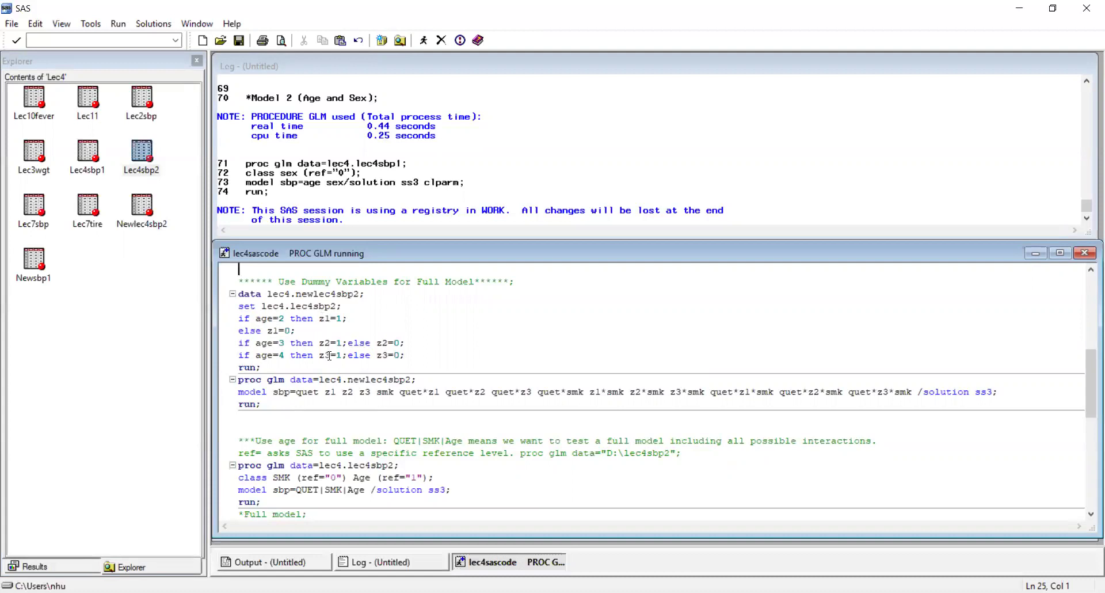
Step: Review the statements that code age levels 2, 3 and 4 as dummy variables z1, z2 and z3
drag(319, 319, 338, 318)
click(336, 330)
click(331, 318)
click(319, 318)
key(Down)
click(279, 319)
click(324, 345)
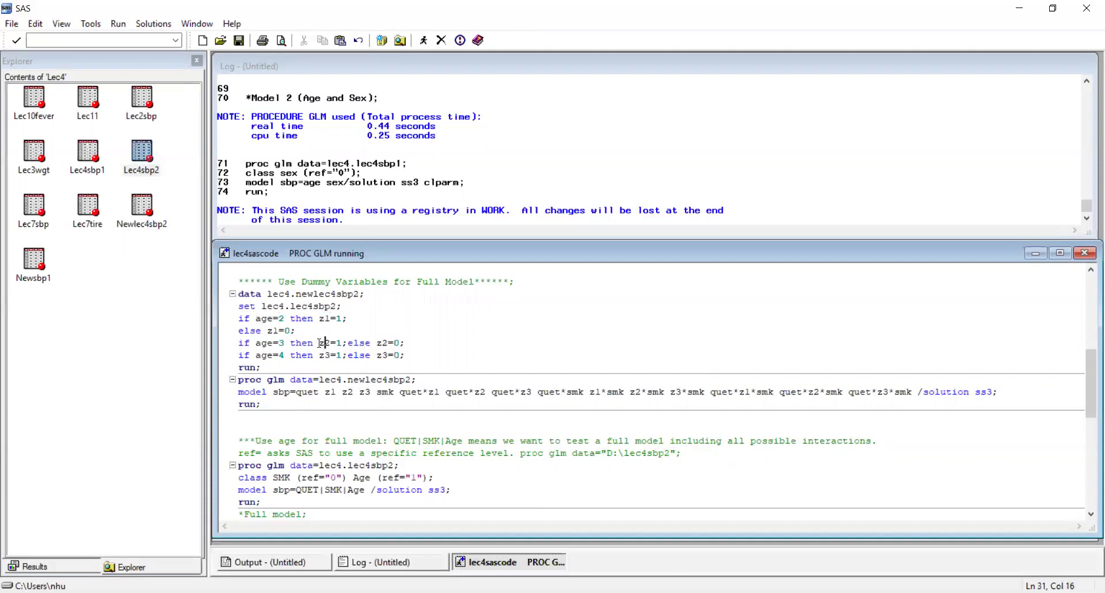
click(275, 344)
click(330, 351)
click(274, 354)
Step: Run the data step that creates lec4.newlec4sbp2 from lec4.lec4sbp2 with the dummy variables z1, z2 and z3
drag(261, 369, 238, 294)
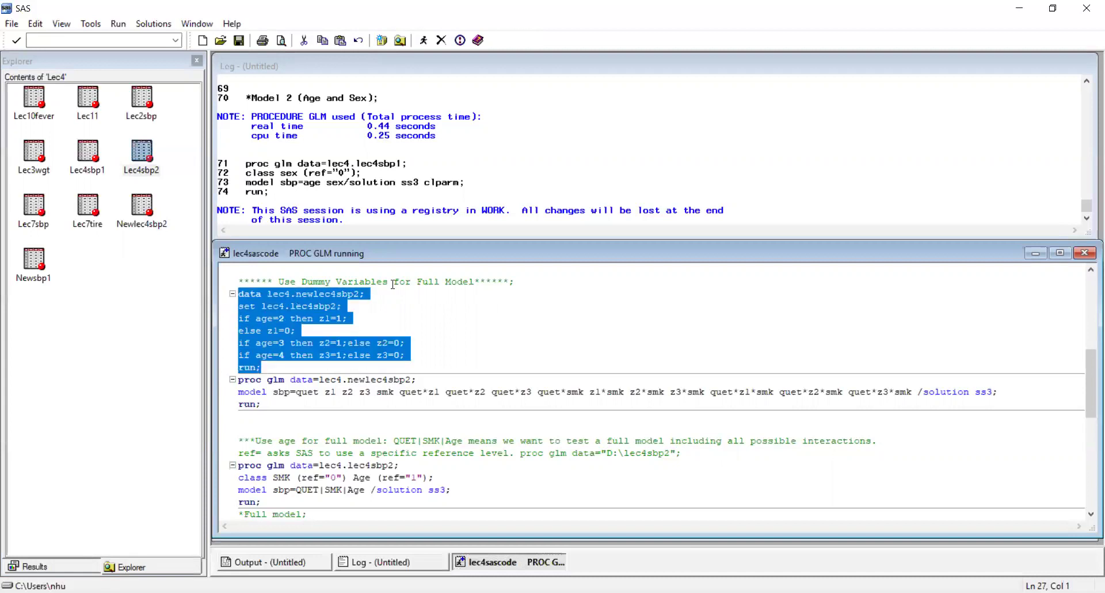
click(423, 40)
click(402, 343)
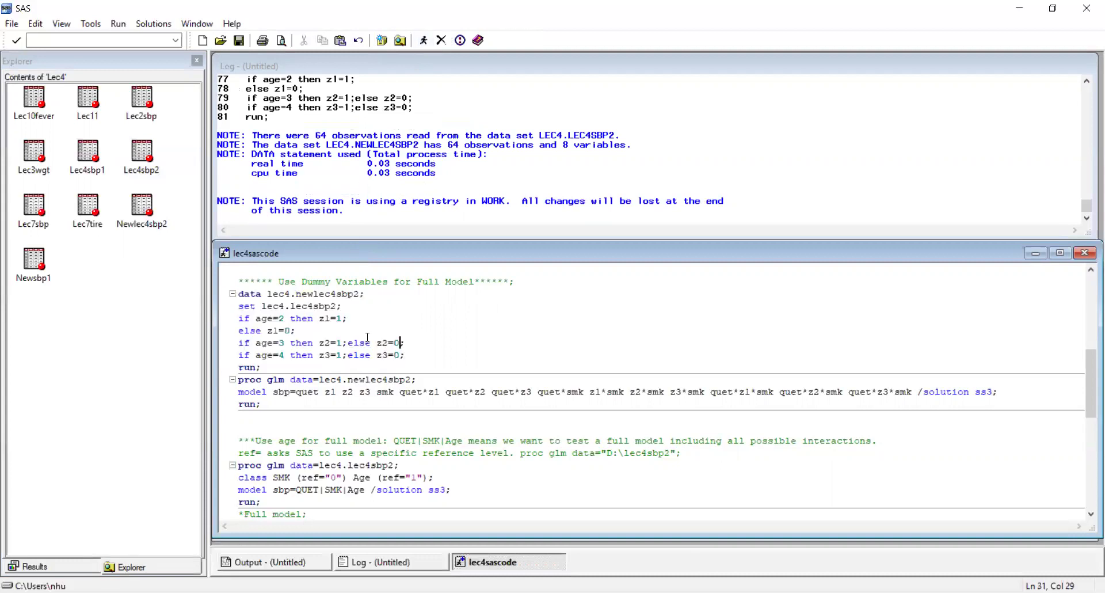
Step: Check the output dataset name in the data step and open the Newlec4sbp2 dataset from the Lec4 library
drag(295, 295, 362, 297)
click(314, 295)
click(141, 151)
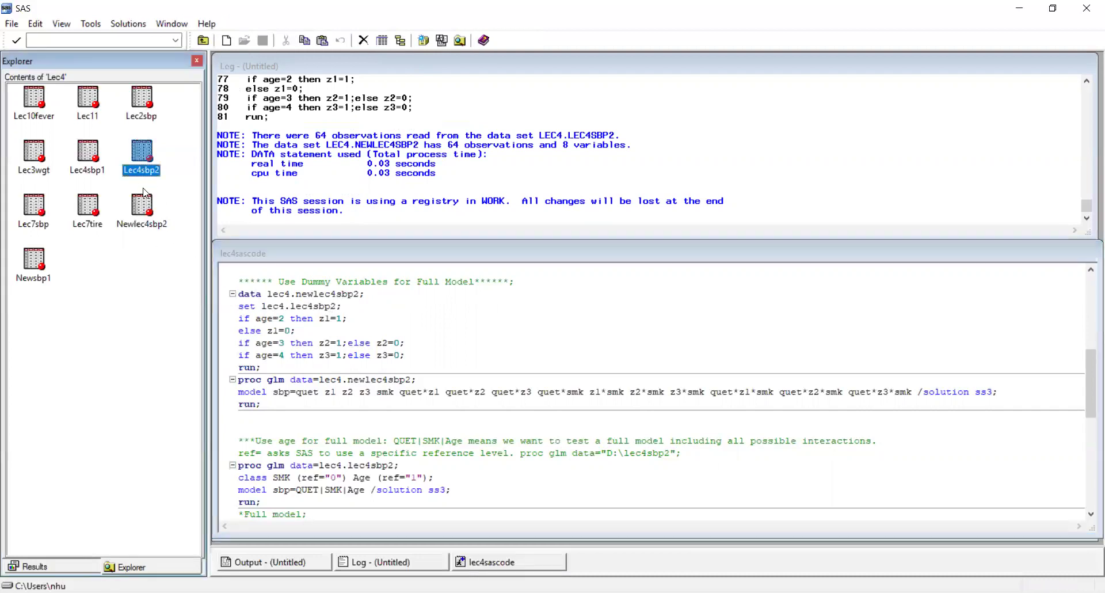
click(320, 298)
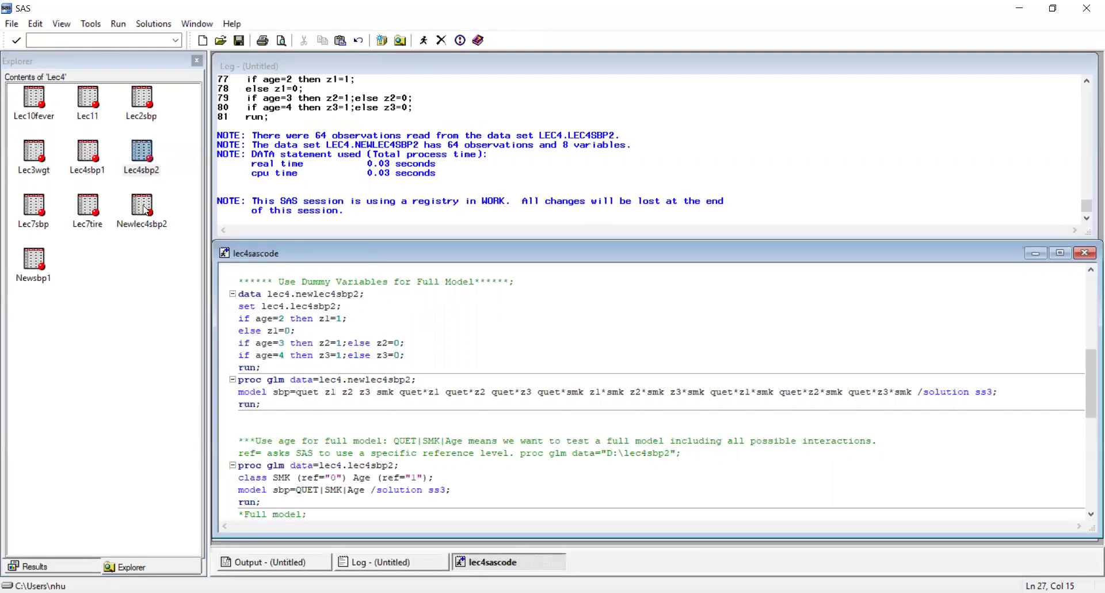
click(143, 208)
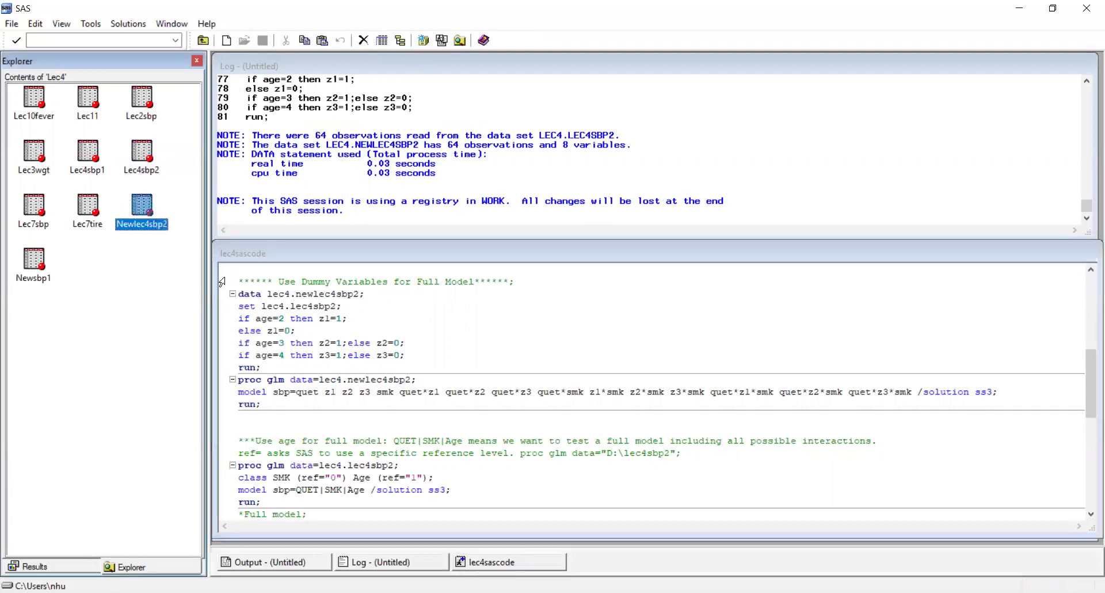
double_click(134, 199)
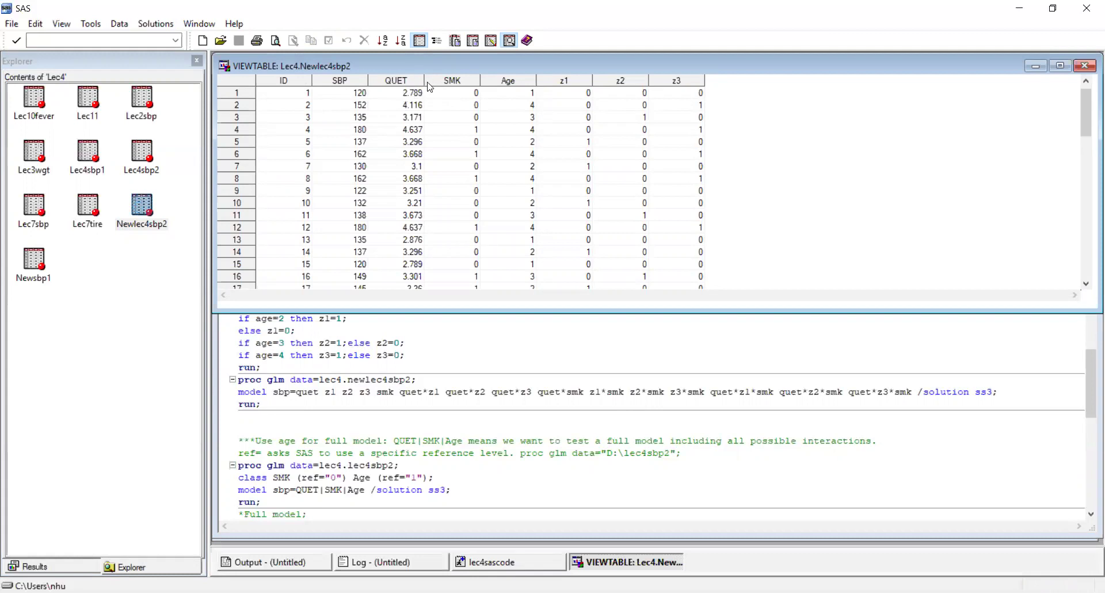
Step: Compare the z1, z2 and z3 values with the Age column for ages 1, 4, 3 and 2, and close the table
click(524, 93)
click(577, 93)
click(580, 92)
click(621, 94)
click(677, 94)
click(535, 107)
click(698, 105)
click(533, 117)
click(642, 116)
click(534, 143)
click(587, 141)
click(1085, 65)
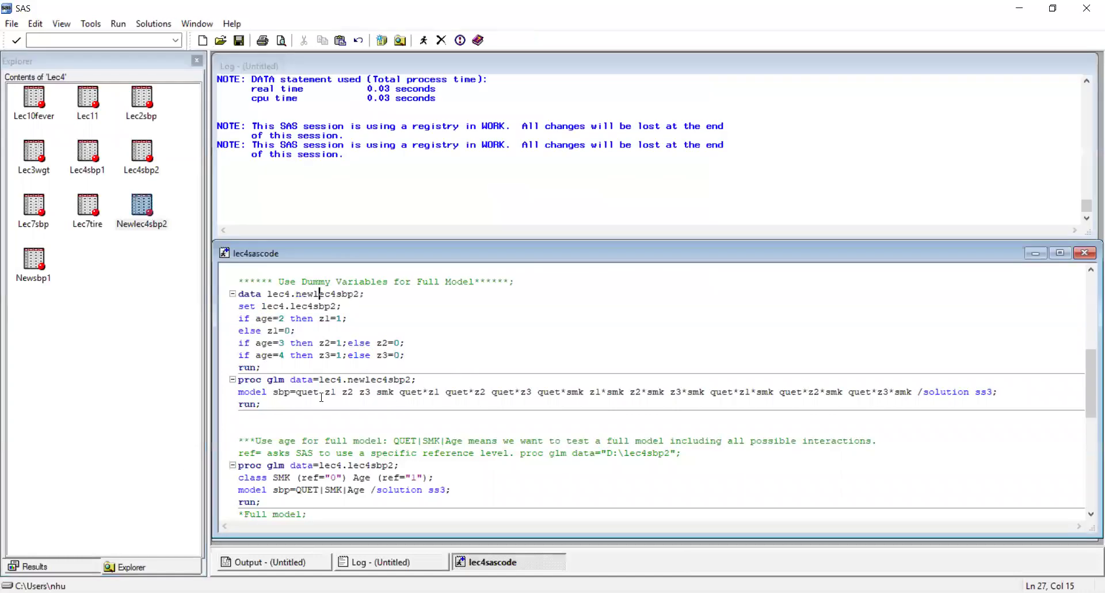
Step: Review the terms of the dummy-variable full model and run its PROC GLM block on lec4.newlec4sbp2
scroll(301, 430, down, 1)
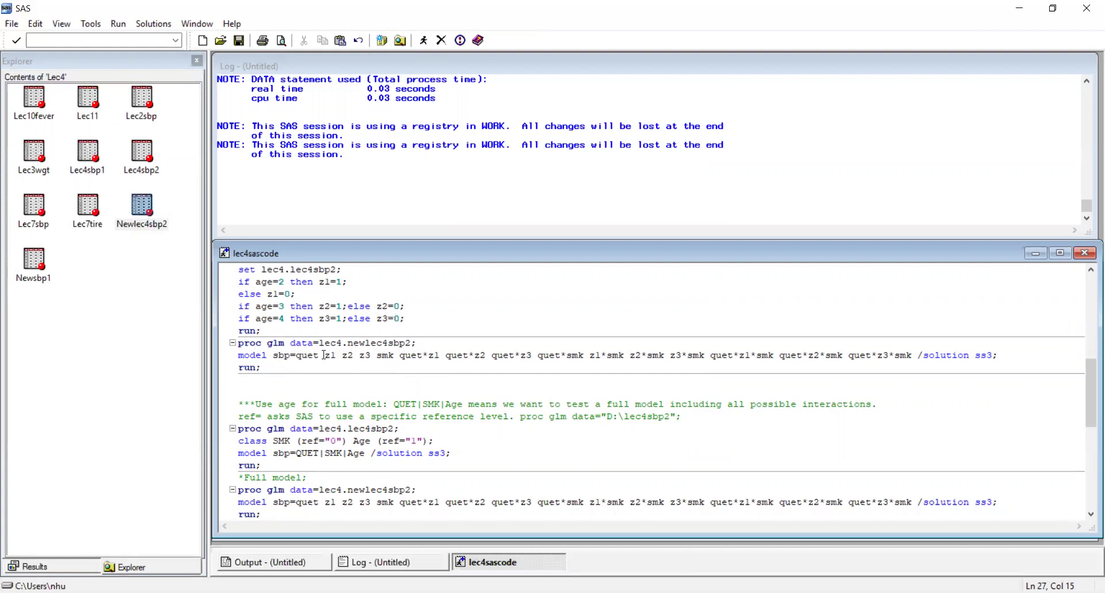
click(304, 356)
drag(325, 356, 369, 357)
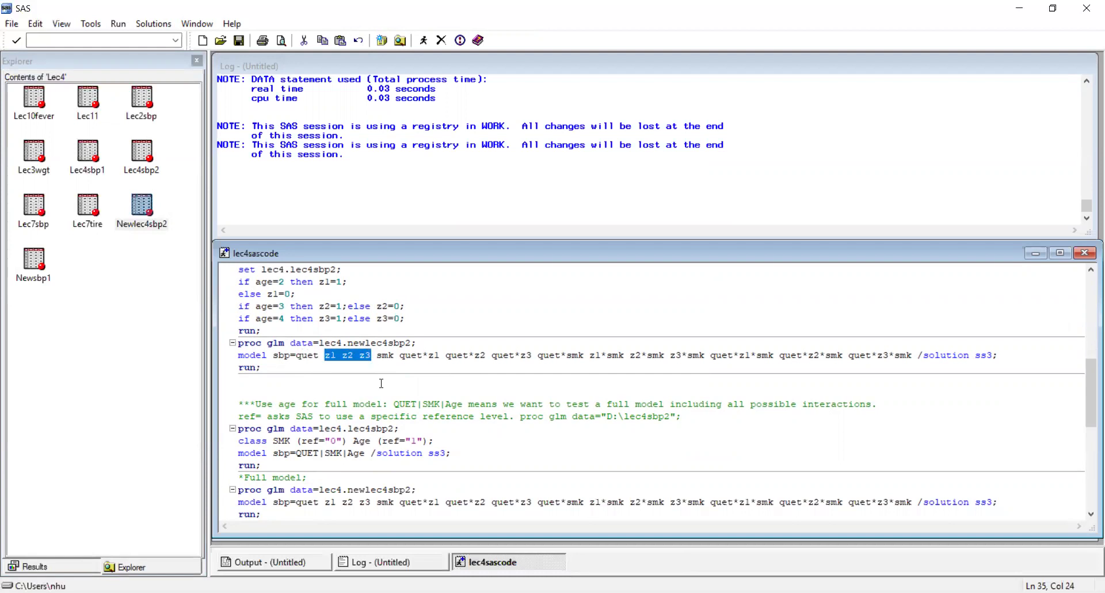
click(388, 356)
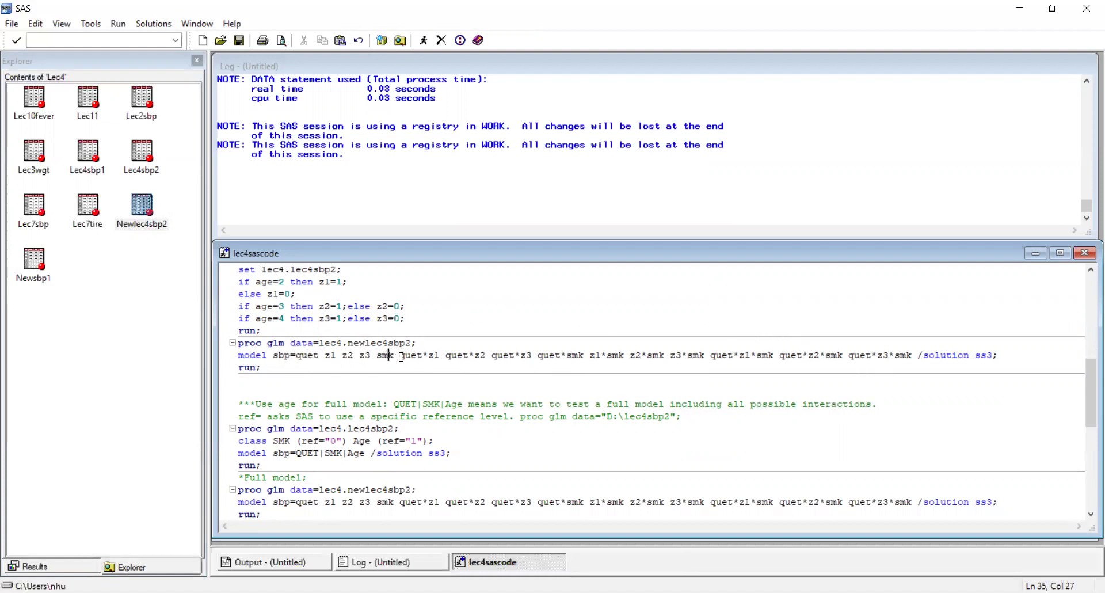
drag(400, 355, 533, 355)
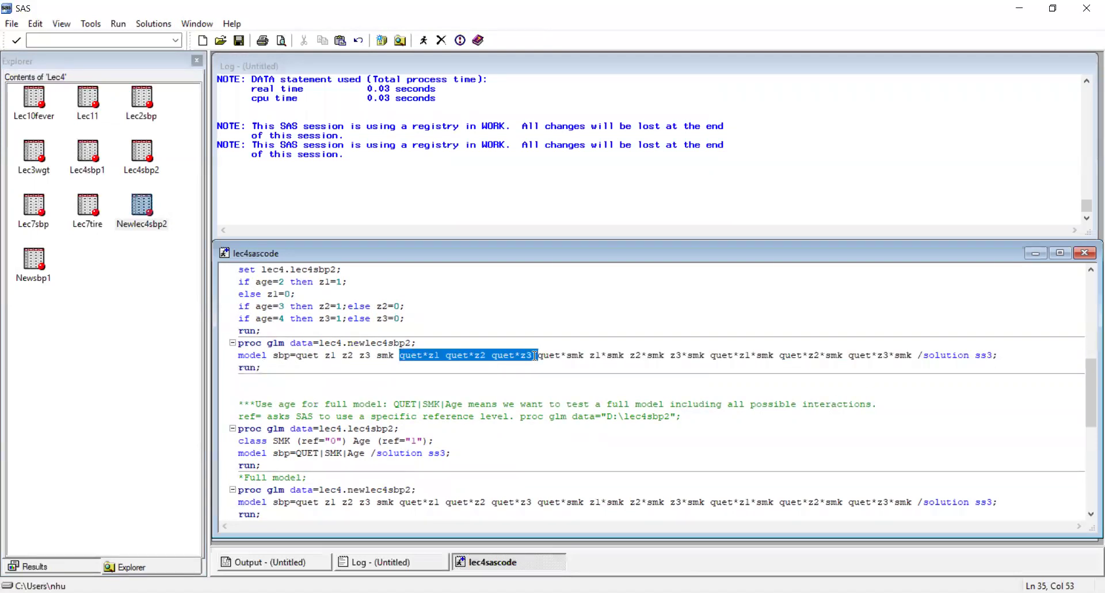
click(429, 355)
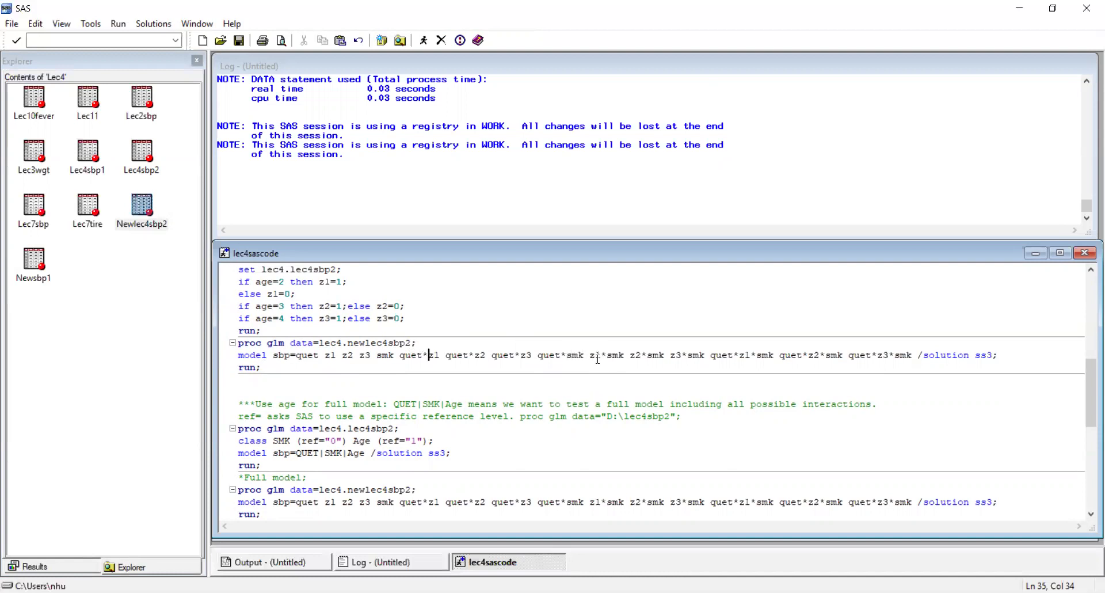
mouse_move(708, 356)
mouse_down()
mouse_move(912, 356)
mouse_move(716, 357)
mouse_up()
key(Down)
click(735, 356)
drag(269, 365, 237, 343)
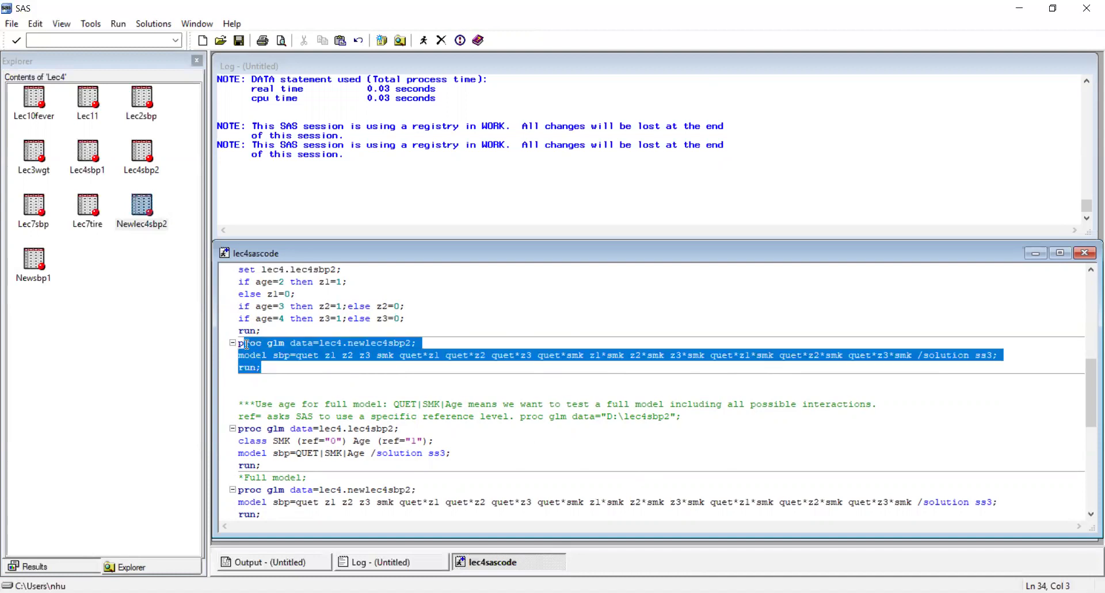
click(425, 42)
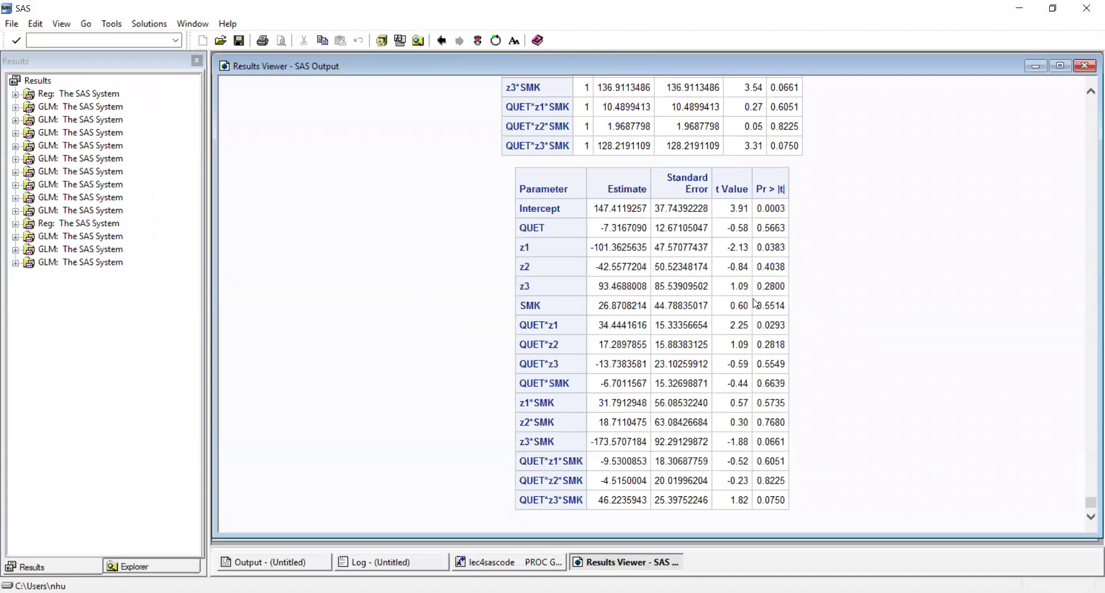
Step: Find the model sum of squares, error mean square and model degrees of freedom in the full model's ANOVA table
scroll(756, 303, up, 10)
scroll(755, 303, up, 1)
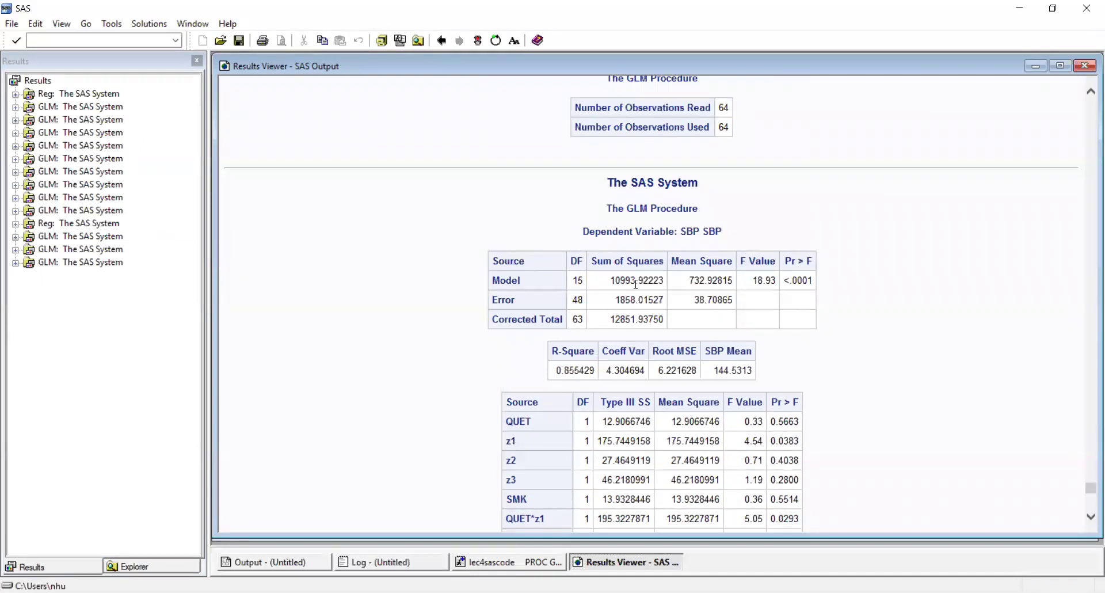
drag(609, 280, 676, 282)
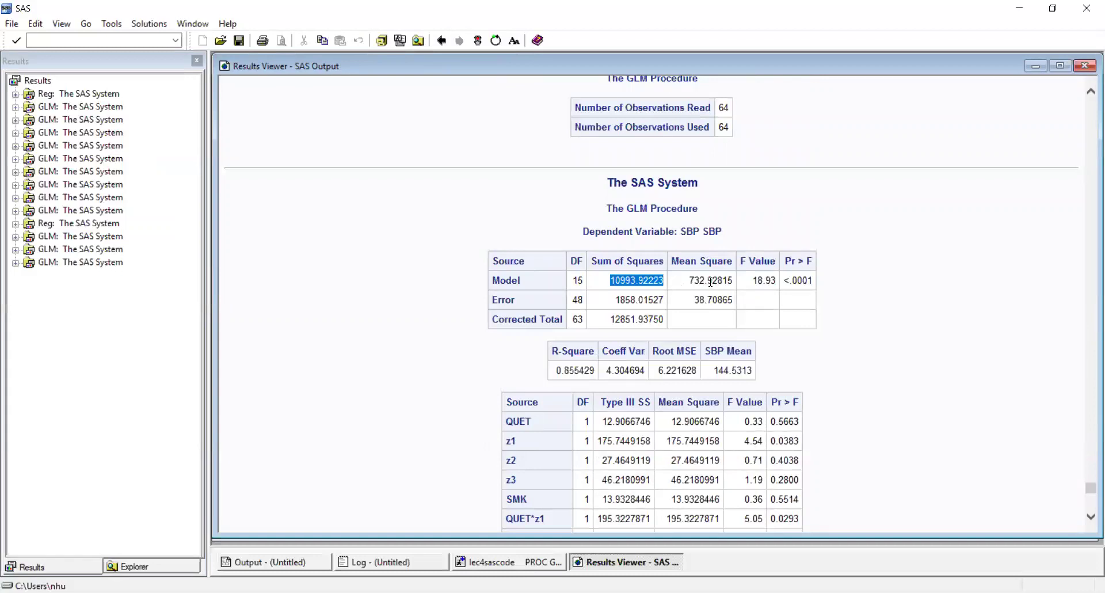
scroll(711, 282, down, 3)
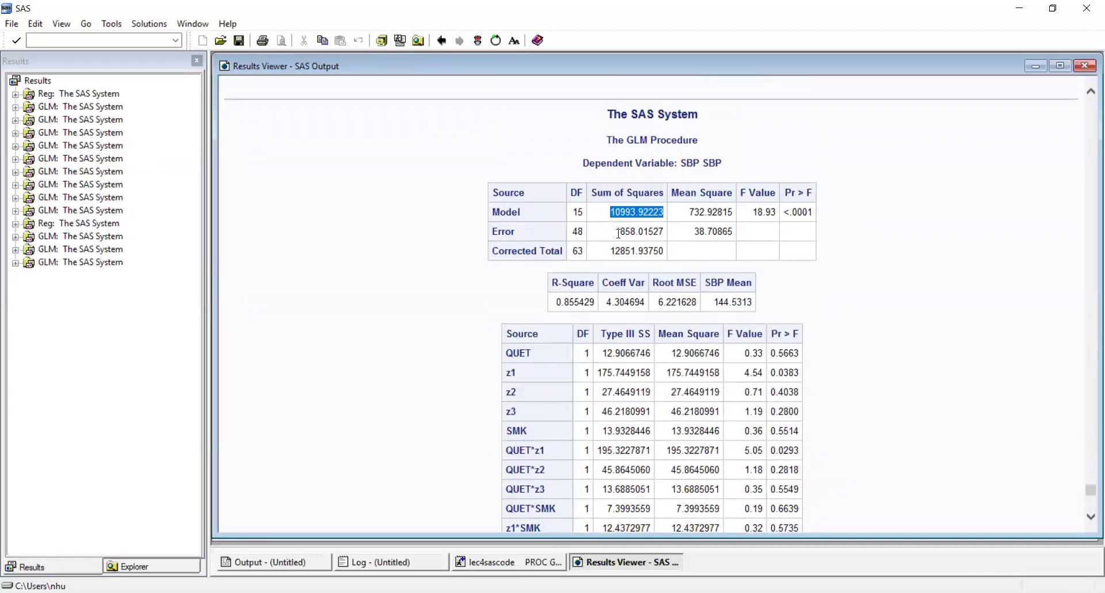
drag(693, 231, 733, 233)
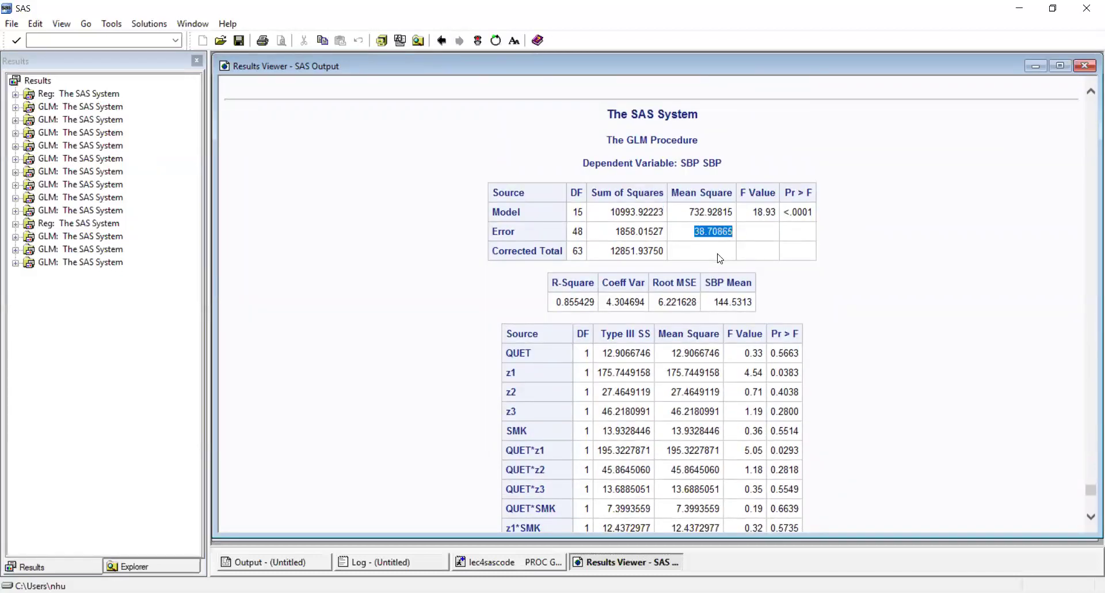
double_click(576, 213)
click(862, 353)
Step: Examine the full model's Type III tests and parameter estimates, including the intercept, and close the results
scroll(862, 353, down, 3)
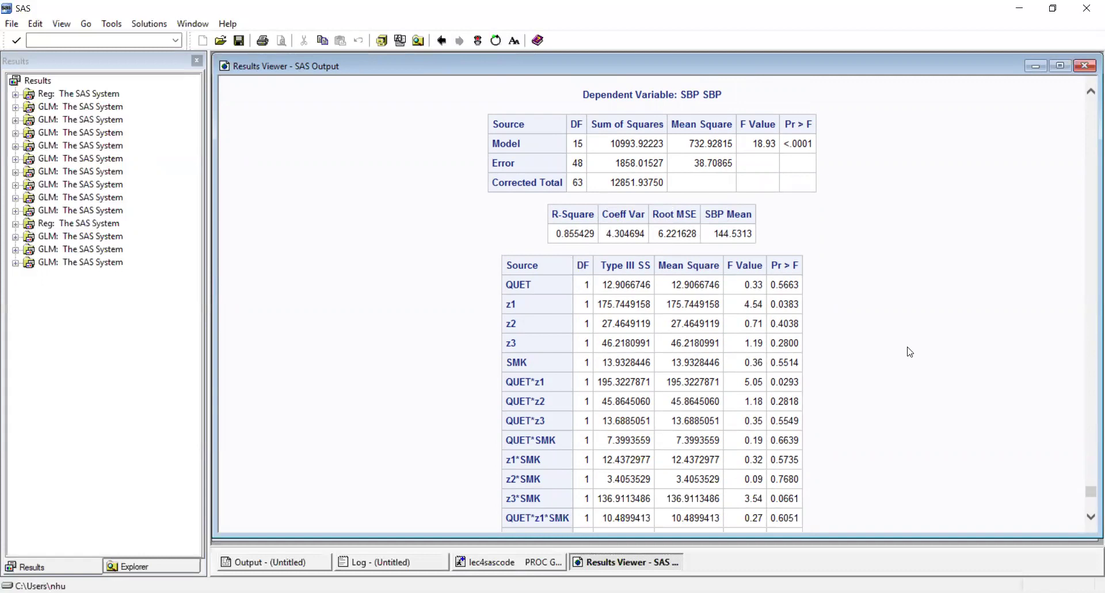
scroll(909, 350, down, 3)
scroll(910, 351, down, 3)
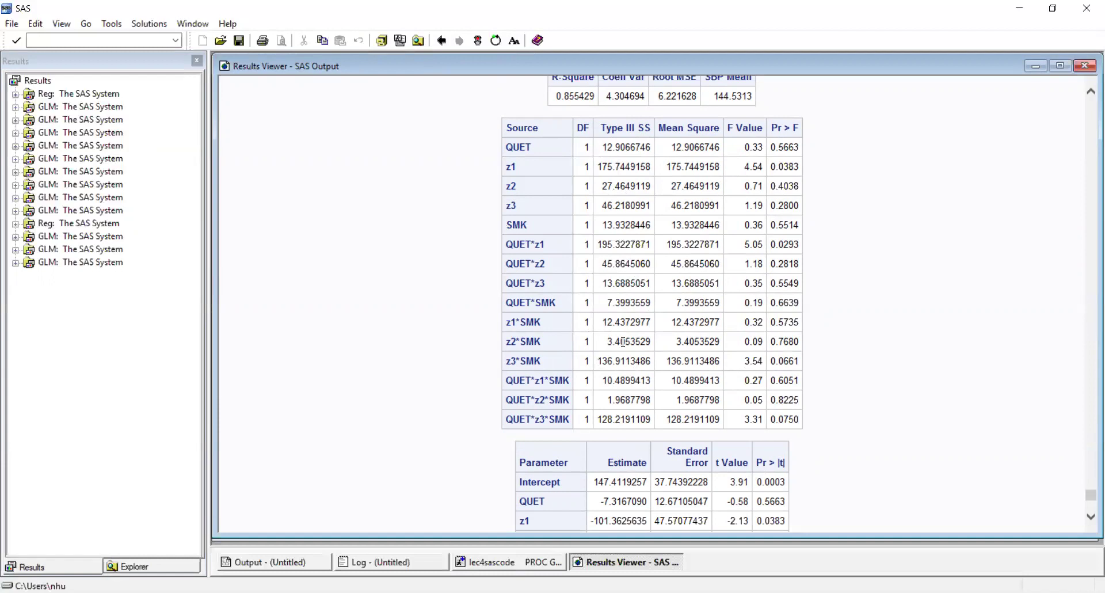
scroll(623, 342, down, 5)
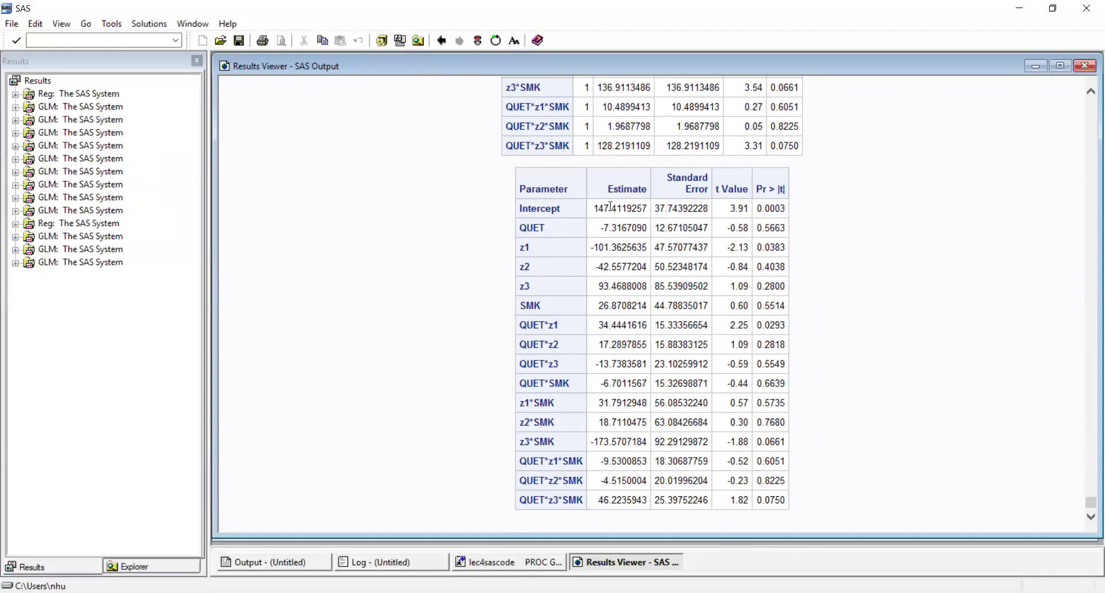
drag(594, 208, 652, 209)
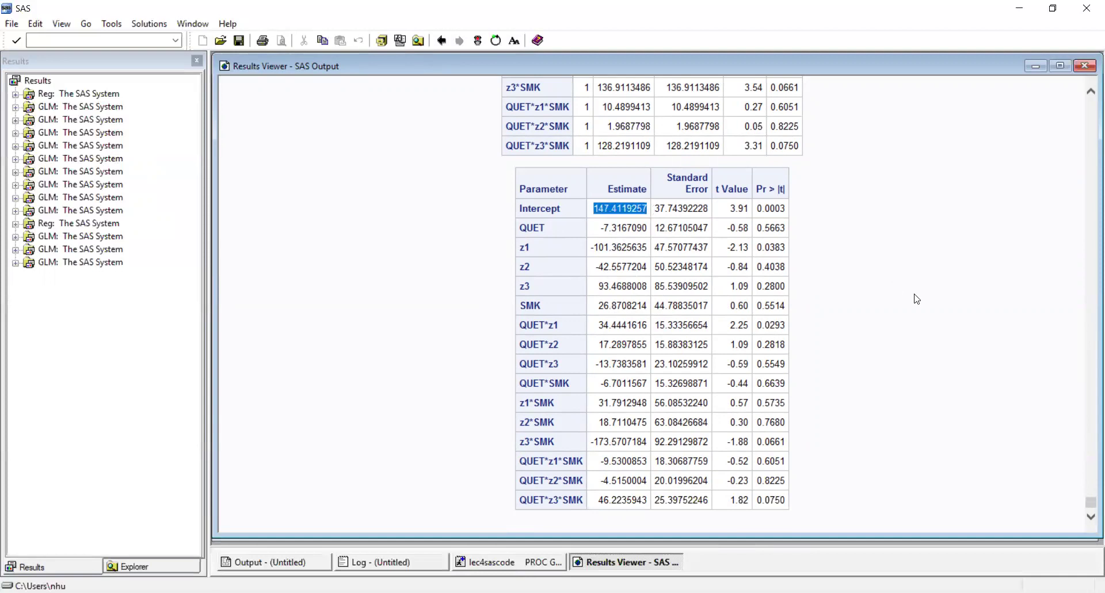
click(851, 348)
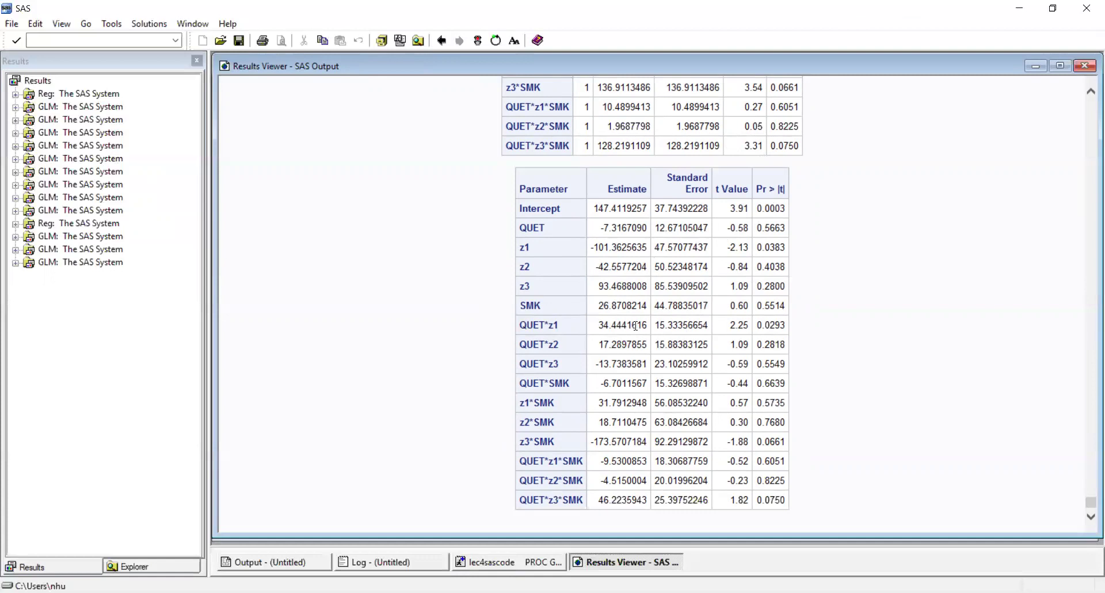
click(1083, 65)
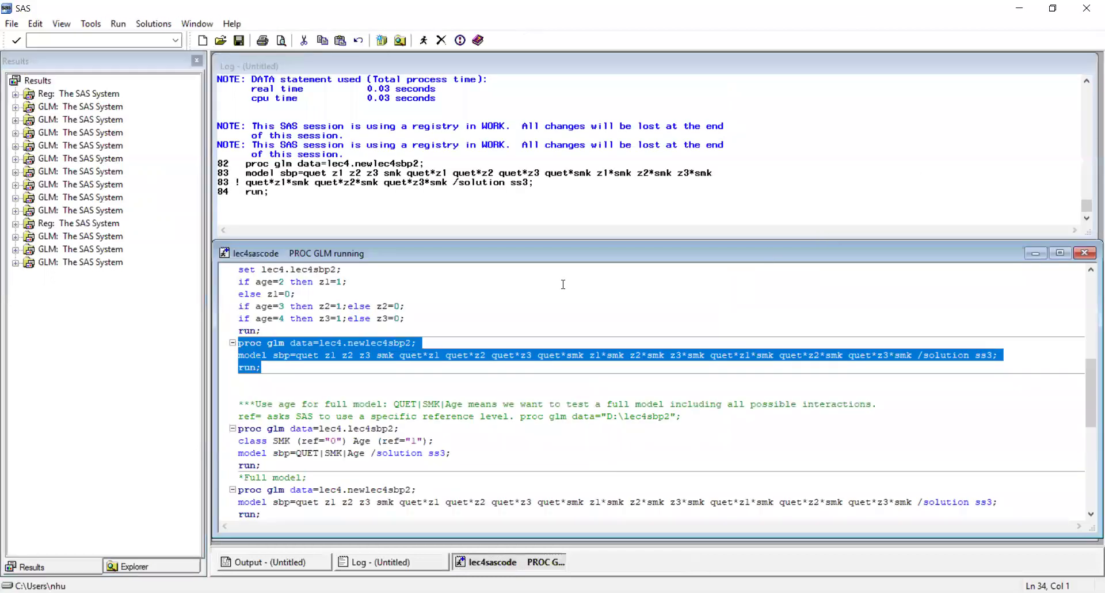
Step: Locate the PROC GLM code that uses Age directly, check the Age column in the Lec4sbp2 dataset, and close the table
scroll(567, 299, down, 2)
click(417, 342)
scroll(478, 301, down, 1)
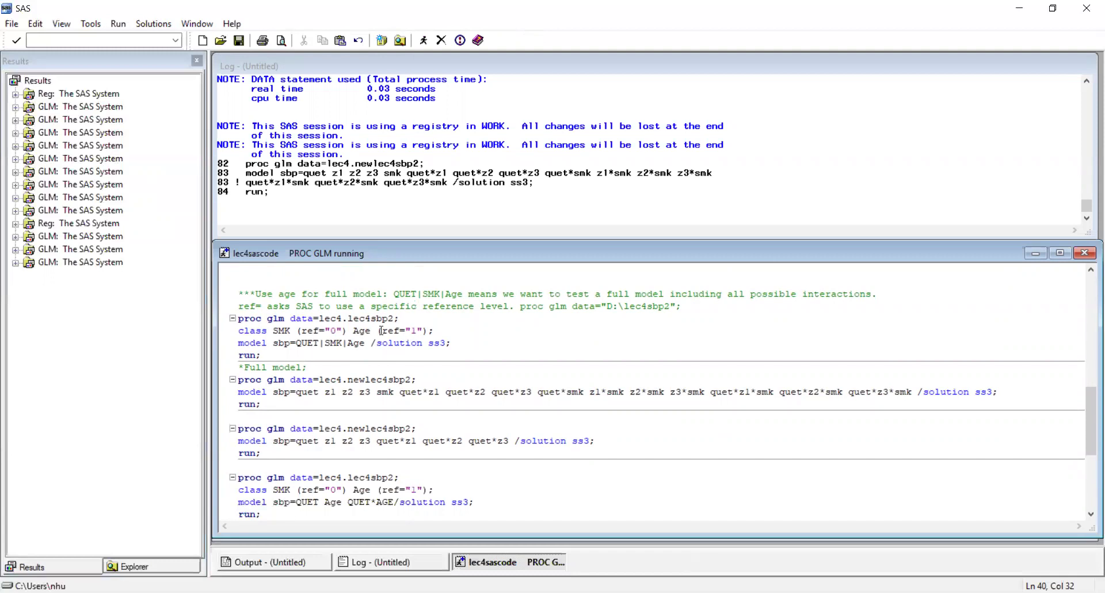
scroll(348, 331, up, 1)
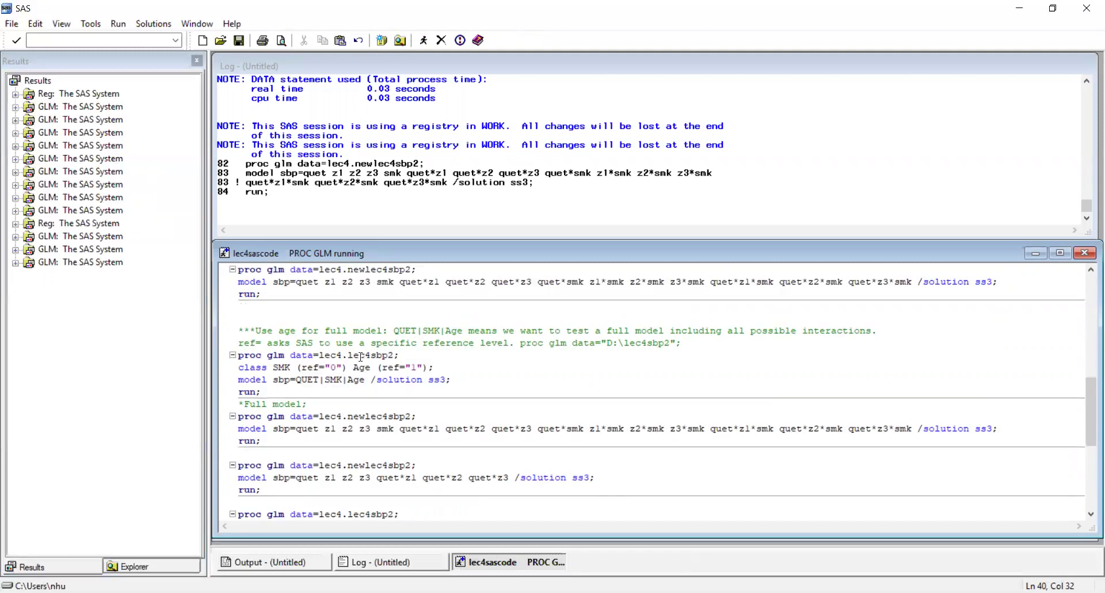
scroll(348, 355, up, 2)
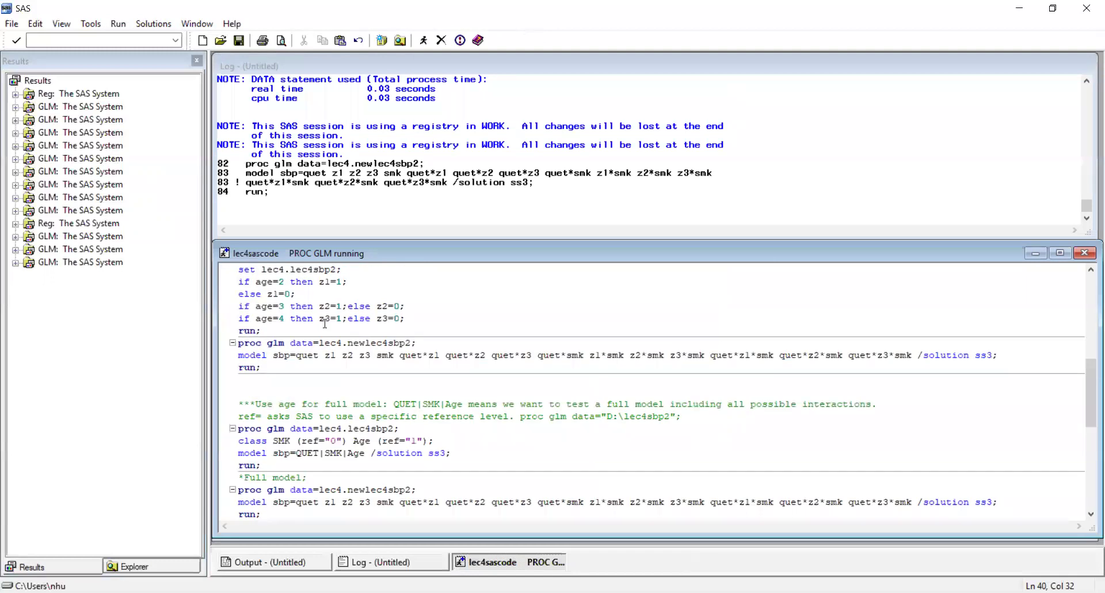
scroll(417, 416, up, 1)
scroll(402, 466, down, 1)
click(126, 567)
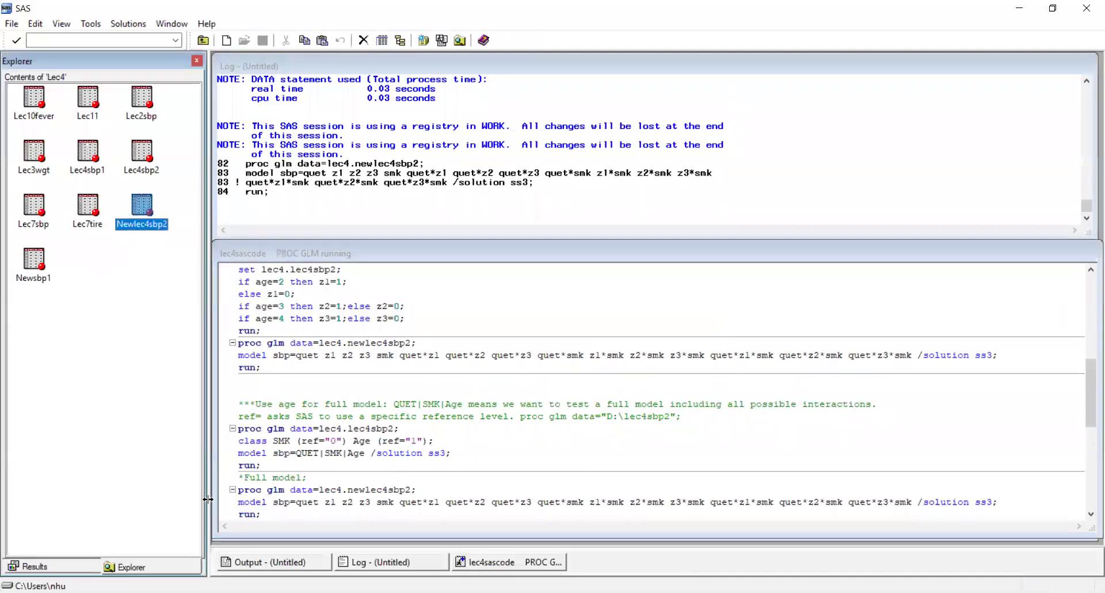
click(137, 250)
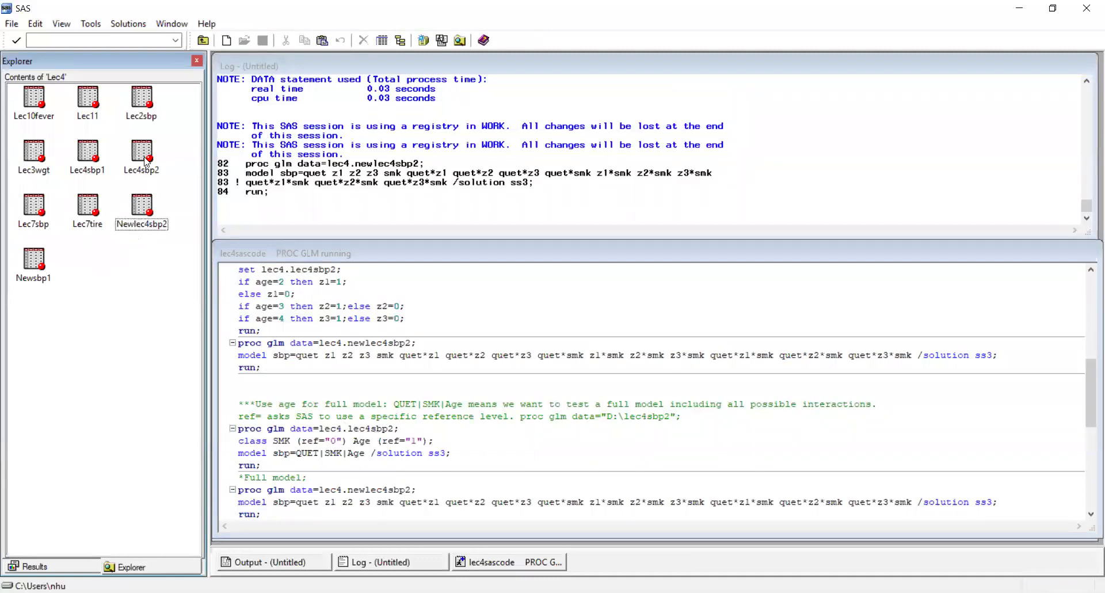
double_click(141, 153)
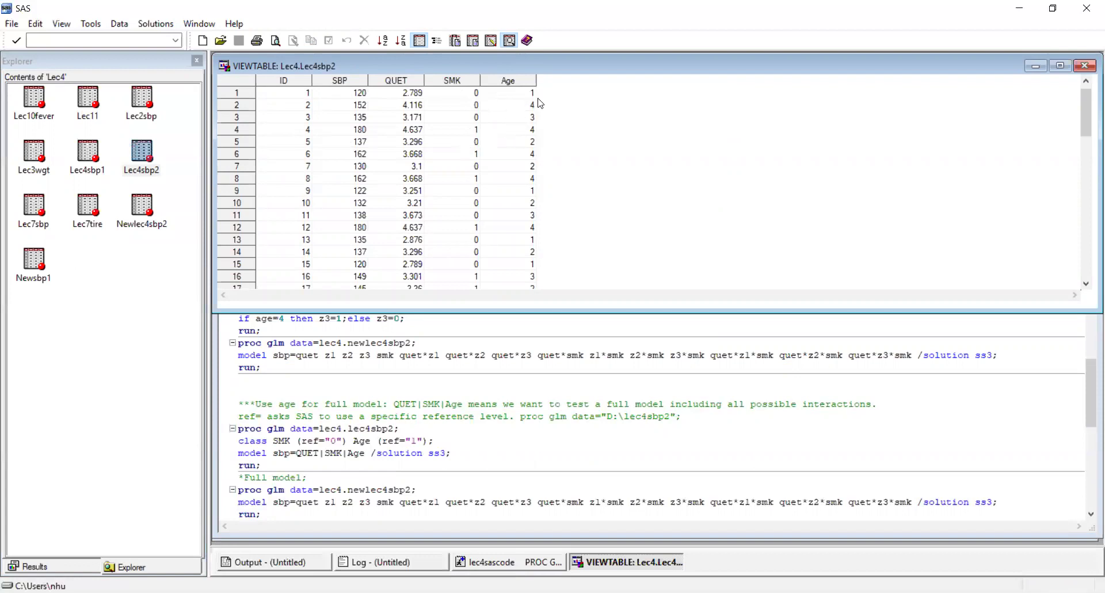
click(1085, 68)
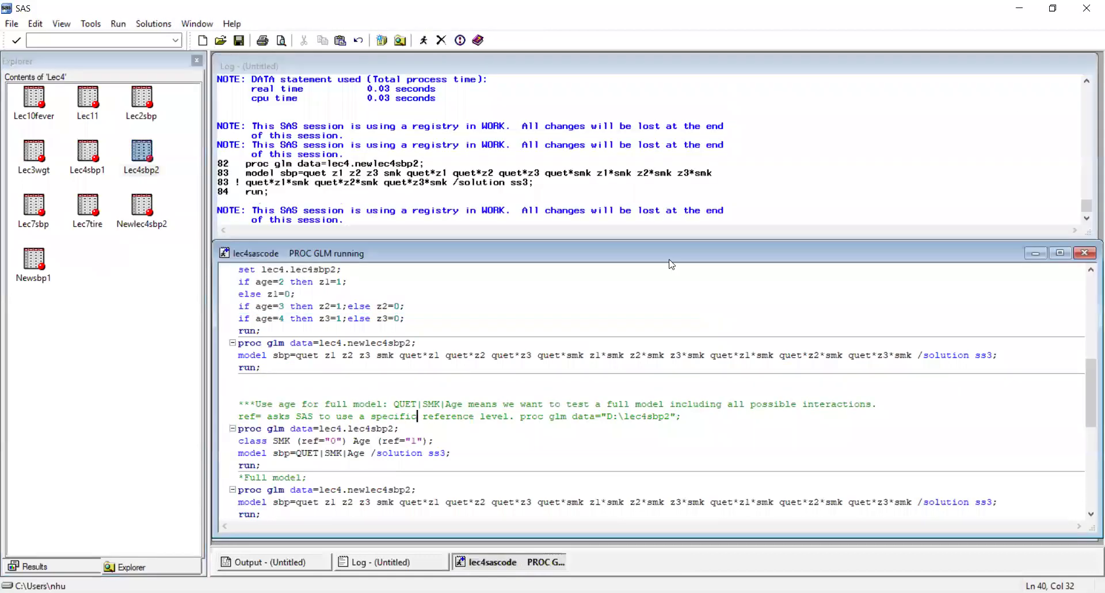
Step: Review and run the PROC GLM block on lec4.lec4sbp2 with SMK reference 0, Age reference 1 and model sbp=QUET|SMK|Age
scroll(447, 343, down, 3)
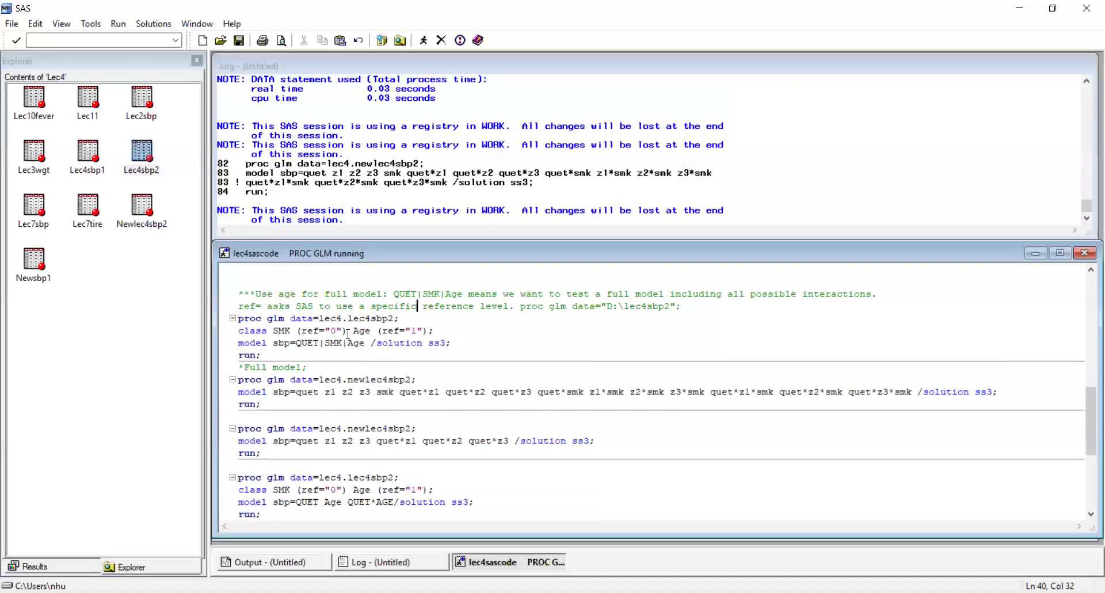
scroll(348, 333, down, 1)
scroll(420, 309, up, 4)
scroll(284, 288, down, 3)
drag(326, 344, 319, 343)
key(Left)
key(Left)
key(Left)
key(Right)
key(Right)
key(Right)
key(Right)
key(Right)
drag(262, 356, 233, 292)
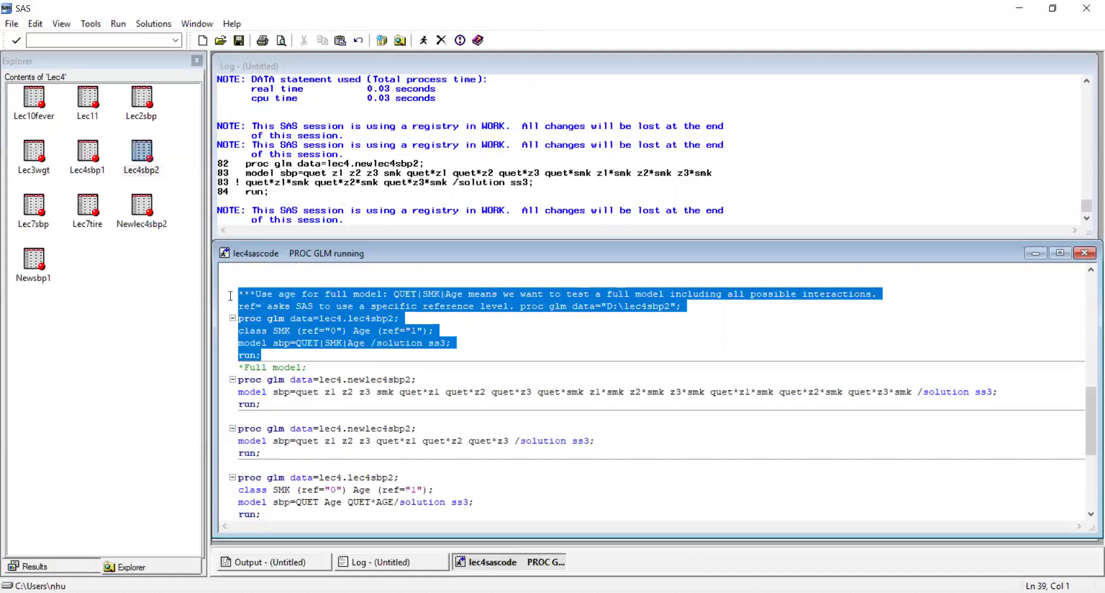
click(425, 41)
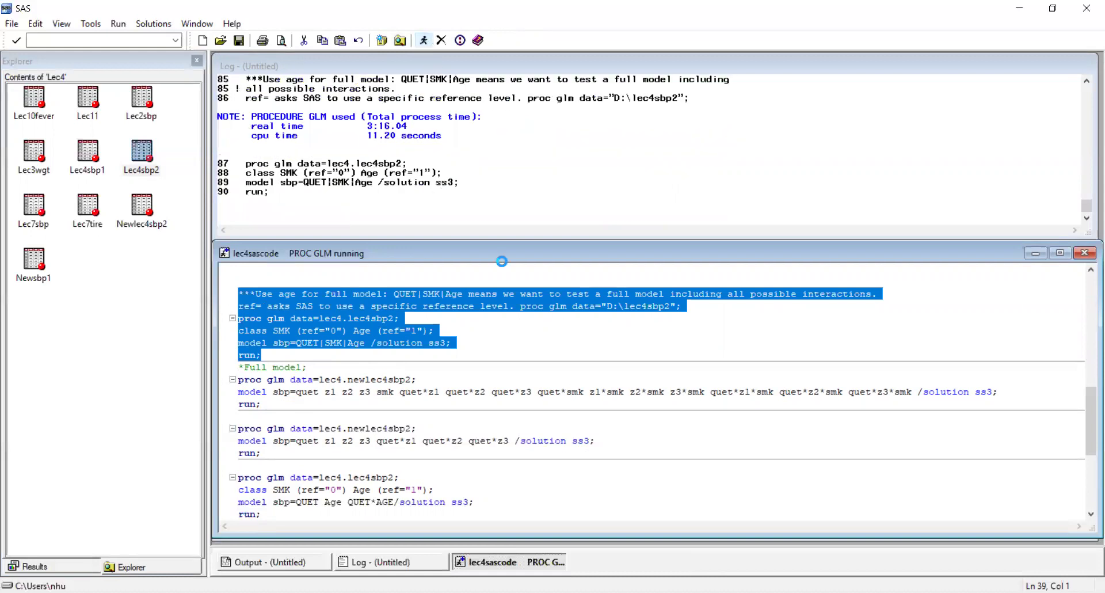
Step: Examine the ANOVA table and Type III tests of the full model fitted with SMK and Age as class variables
scroll(693, 318, up, 15)
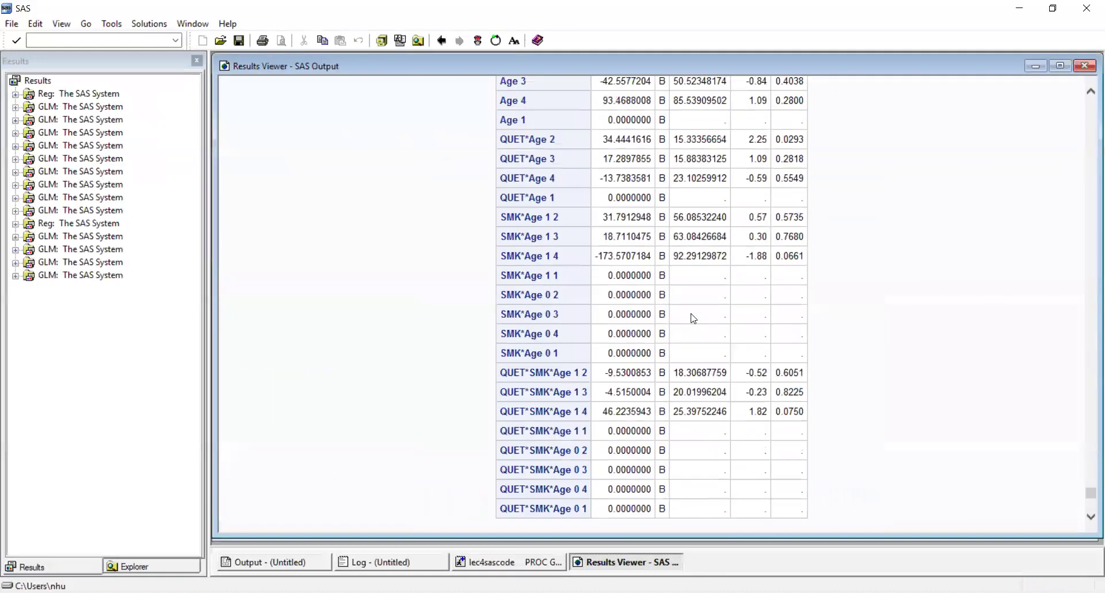
scroll(602, 258, up, 4)
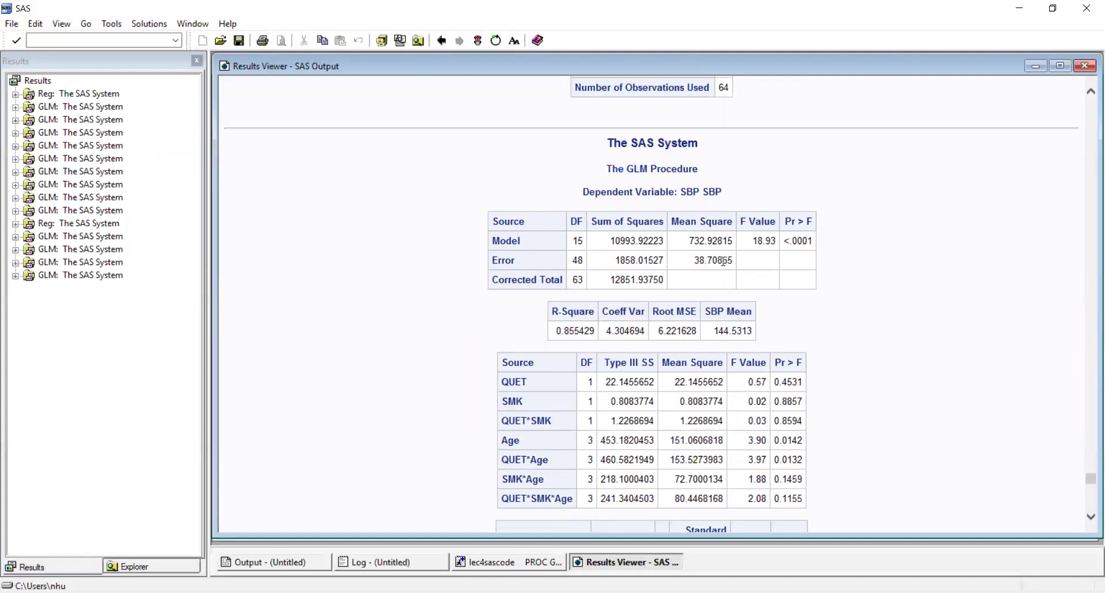
scroll(730, 280, down, 3)
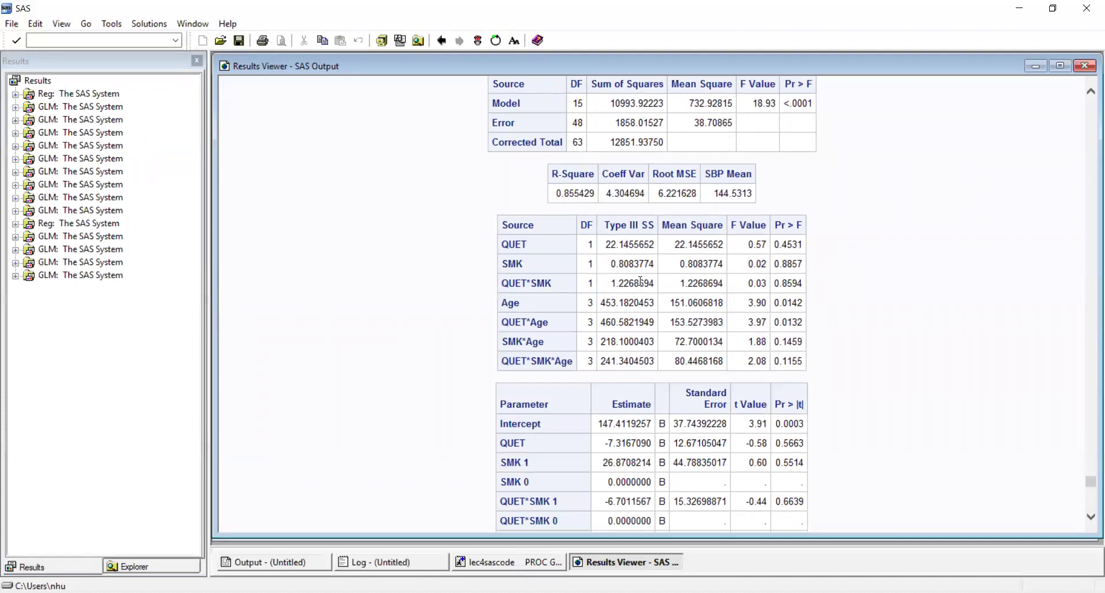
scroll(641, 281, down, 4)
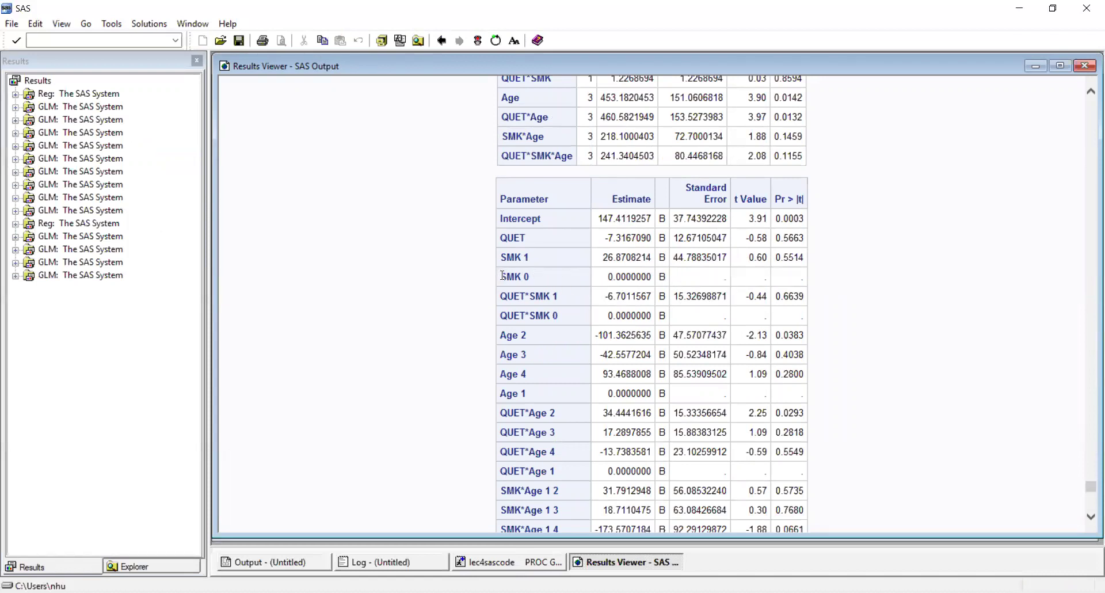
Step: Check the SMK 0 and Age 1 reference-level estimates in the class-variable full model's parameter table
drag(504, 276, 744, 281)
click(744, 281)
drag(608, 277, 656, 280)
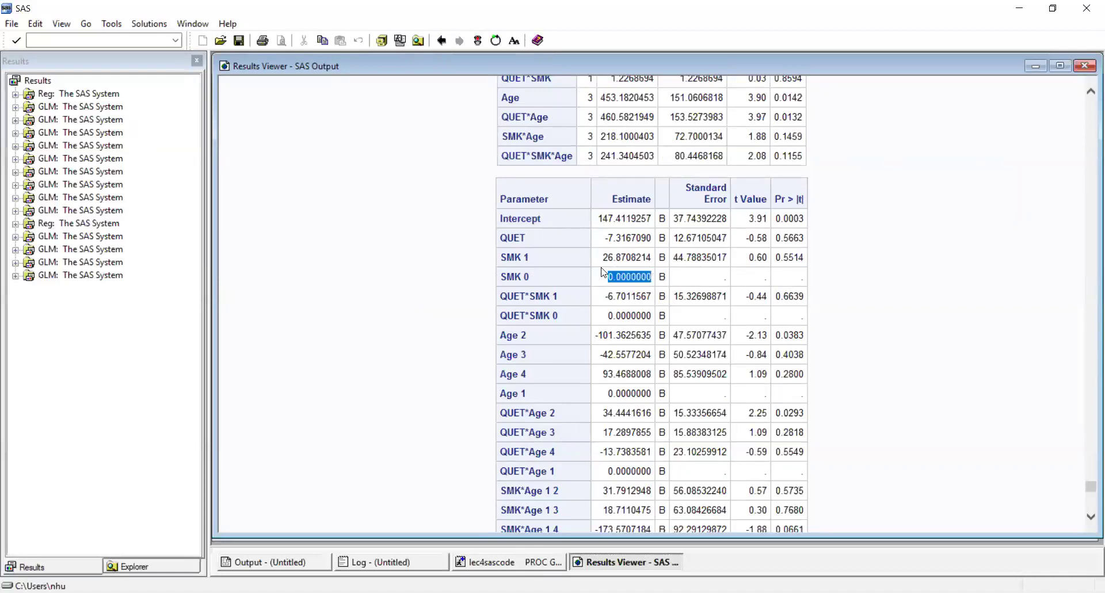
click(626, 281)
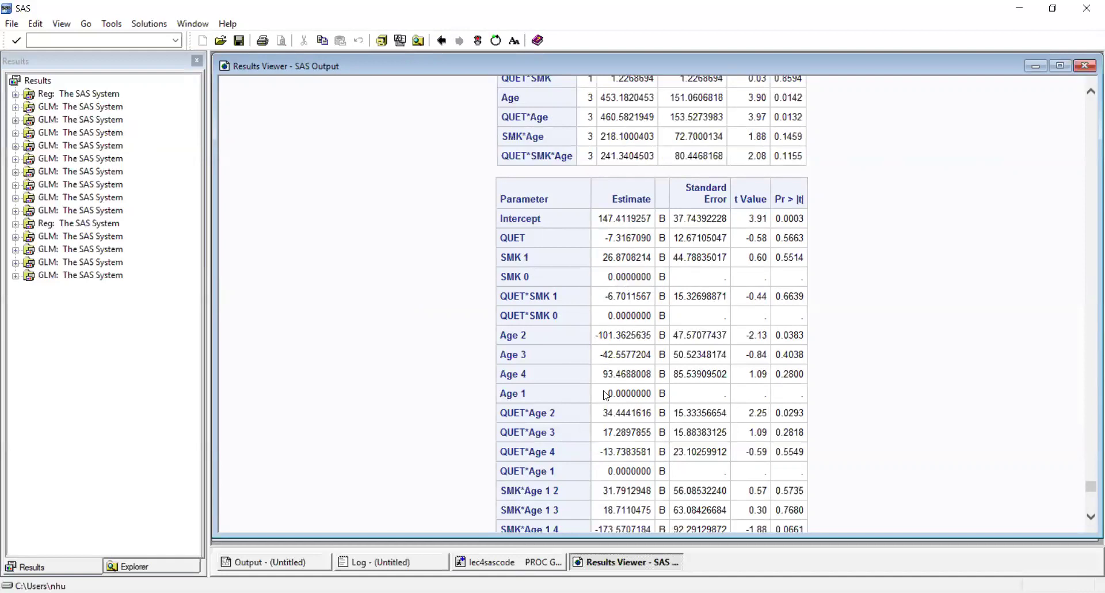
drag(620, 394, 646, 394)
click(530, 392)
scroll(507, 345, down, 2)
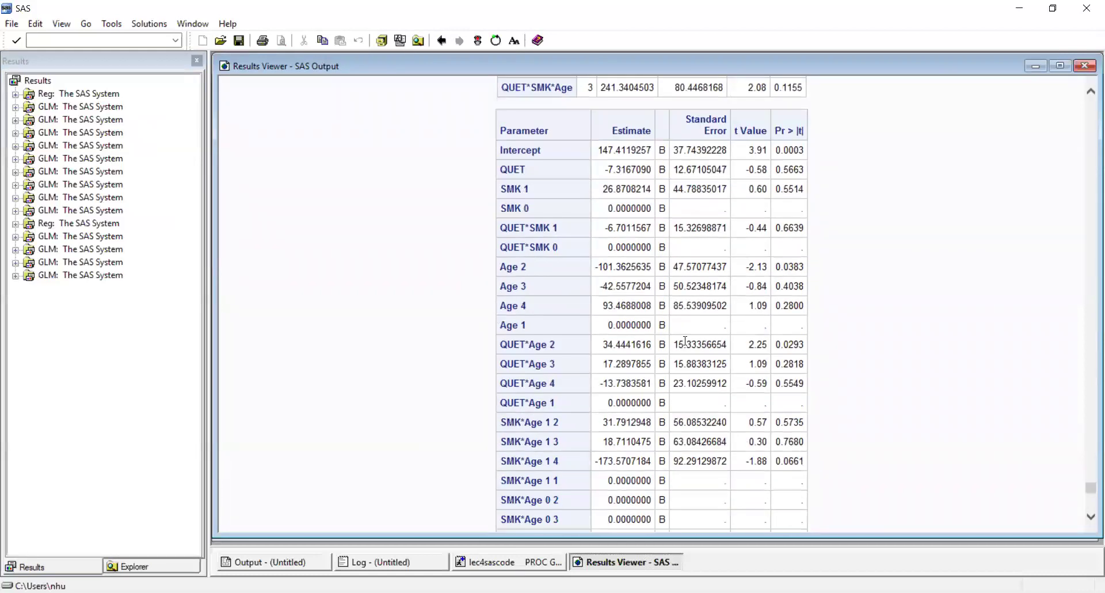
Step: Review the interaction estimates, compare the fit with the z1–z3 dummy-variable full model, and close the results
scroll(685, 341, down, 4)
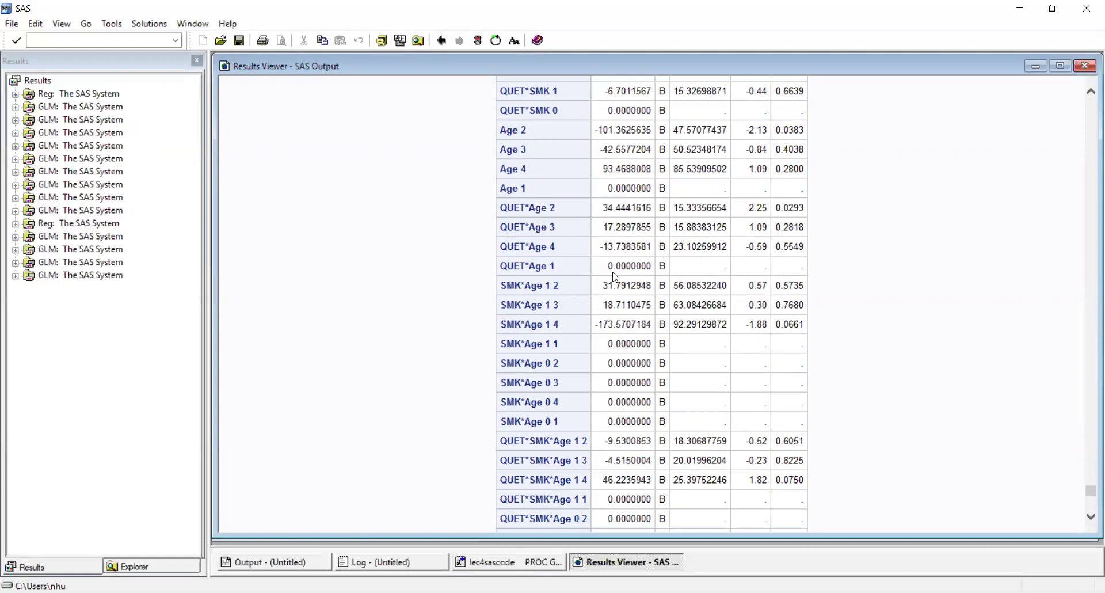
scroll(615, 276, down, 3)
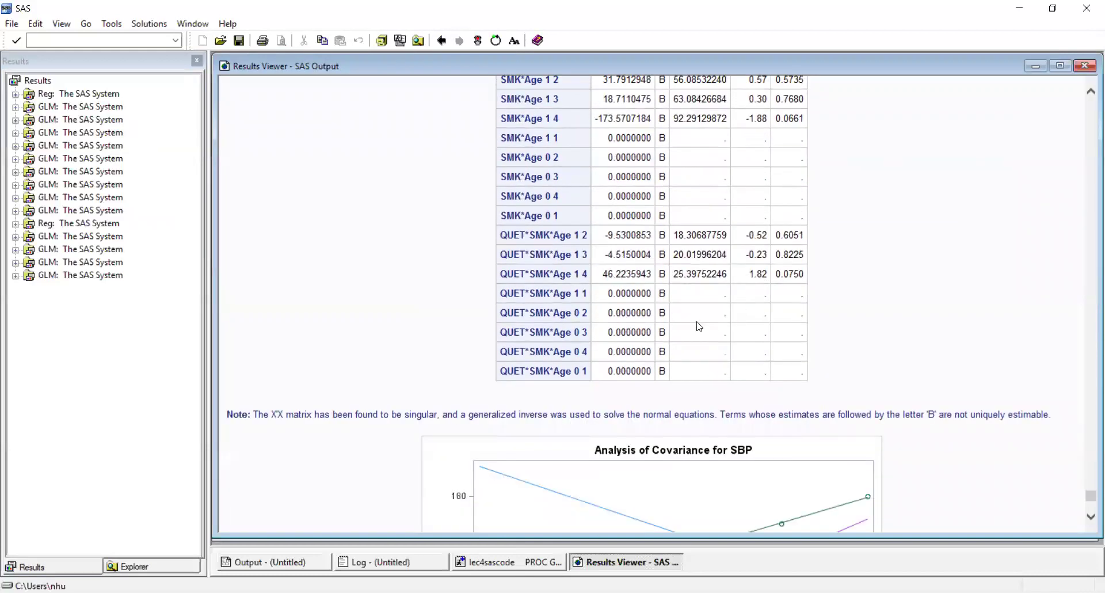
scroll(647, 304, up, 1)
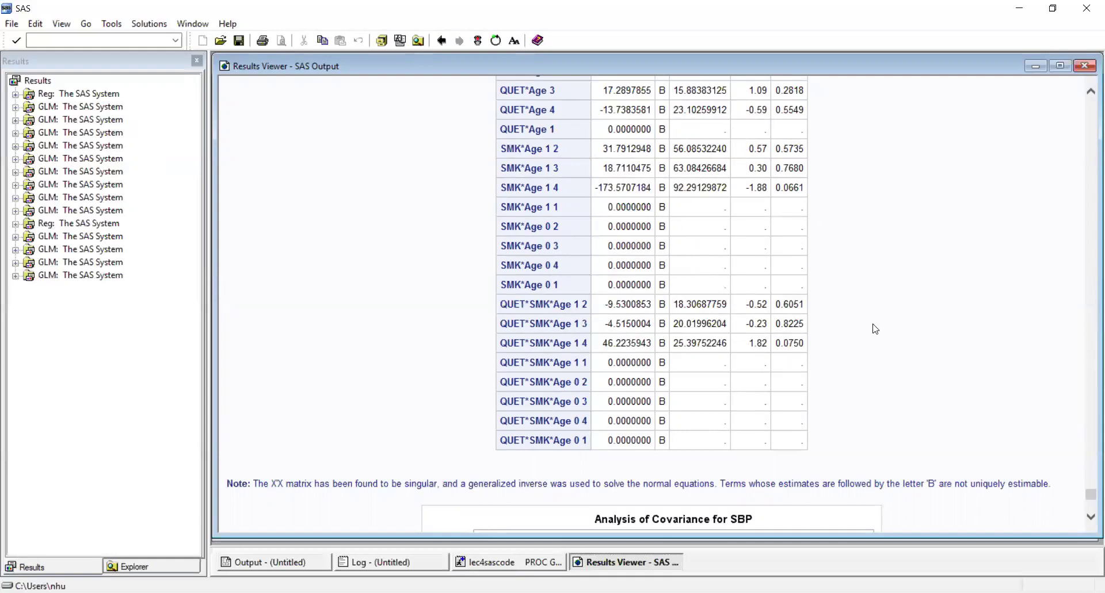
scroll(874, 327, up, 8)
scroll(874, 326, up, 20)
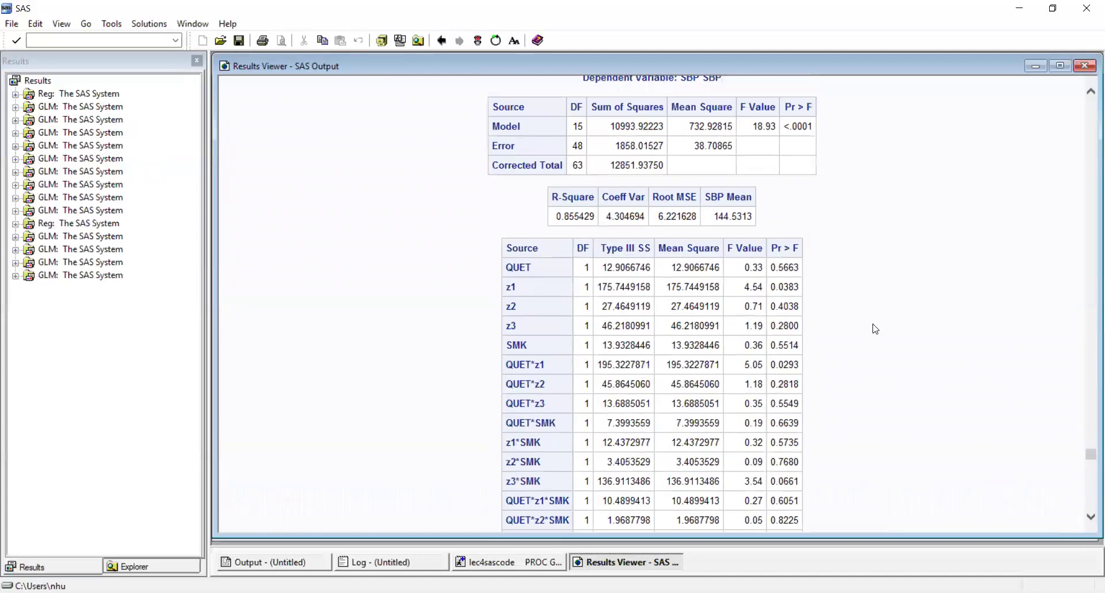
click(1084, 65)
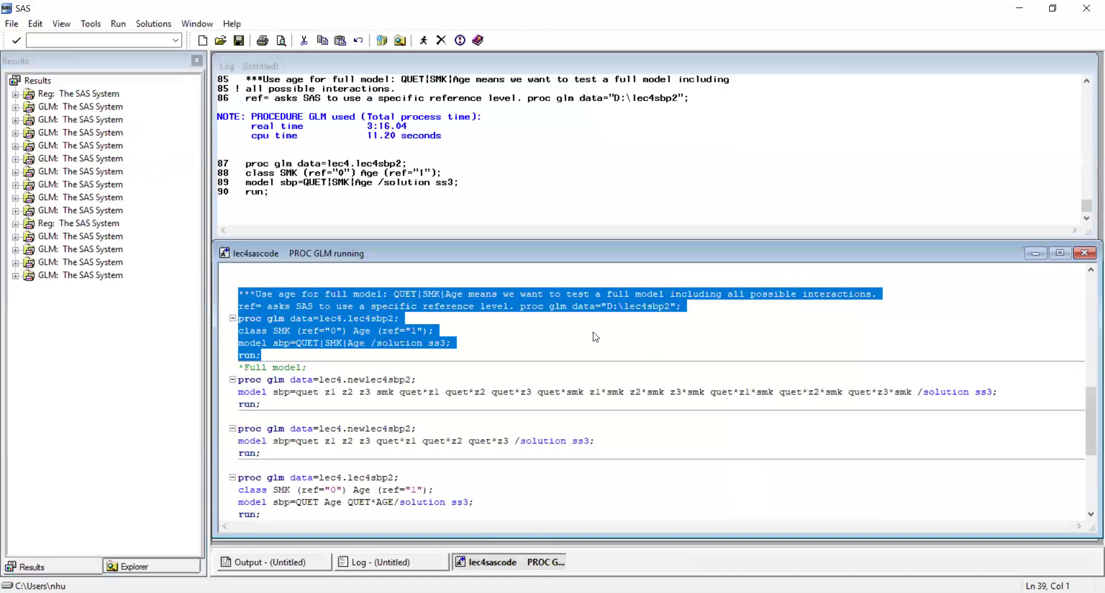
Step: Run the full-model PROC GLM block on lec4.newlec4sbp2 together with the model sbp=quet z1 z2 z3 quet*z1 quet*z2 quet*z3
scroll(552, 346, down, 3)
scroll(543, 349, up, 2)
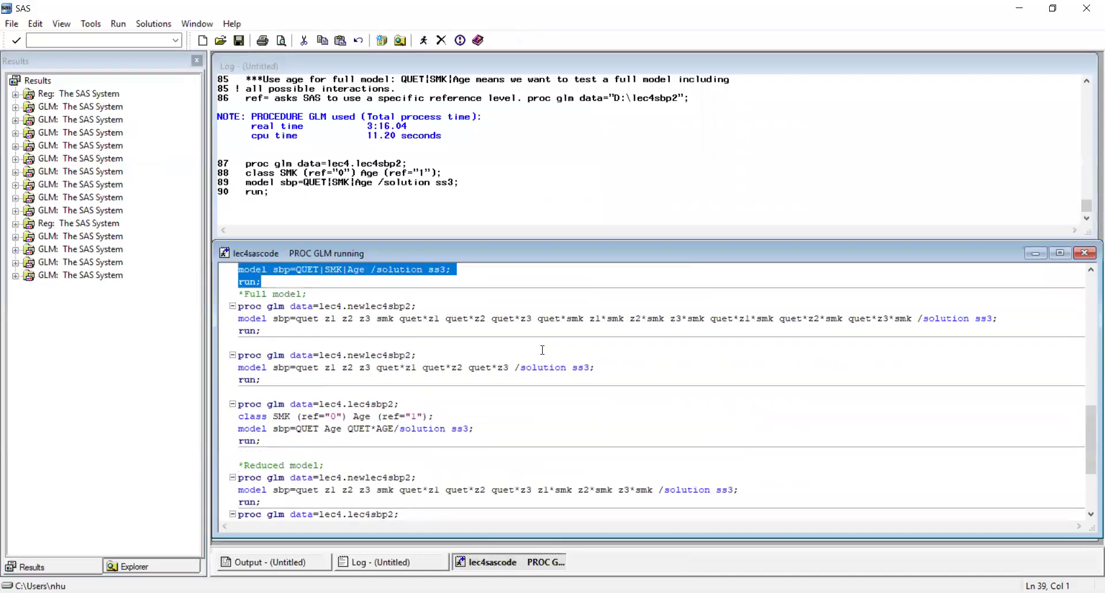
click(291, 368)
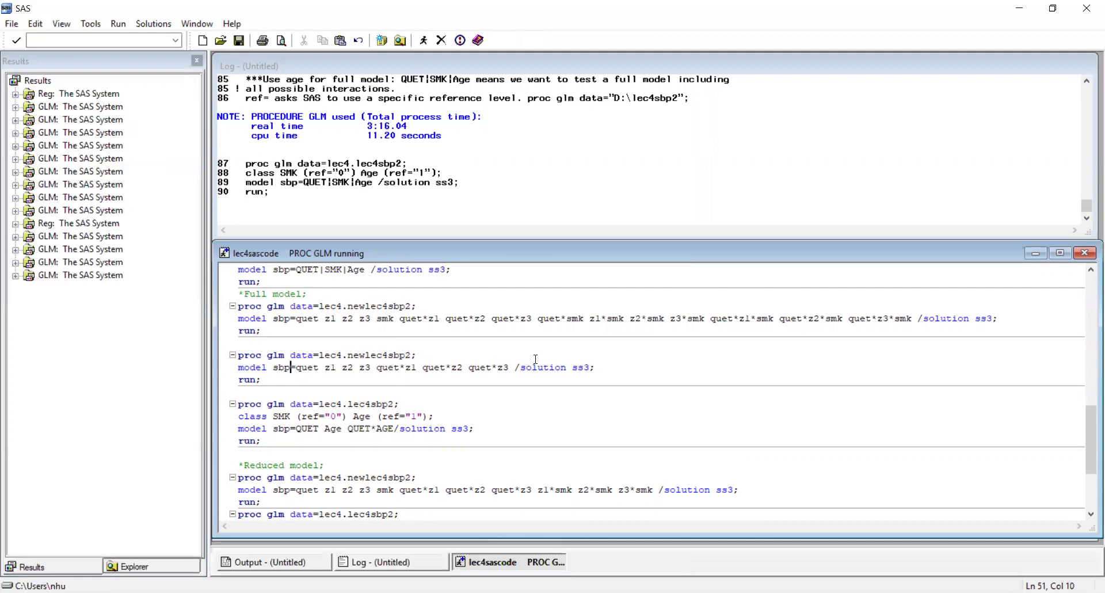
drag(262, 379, 238, 295)
click(423, 40)
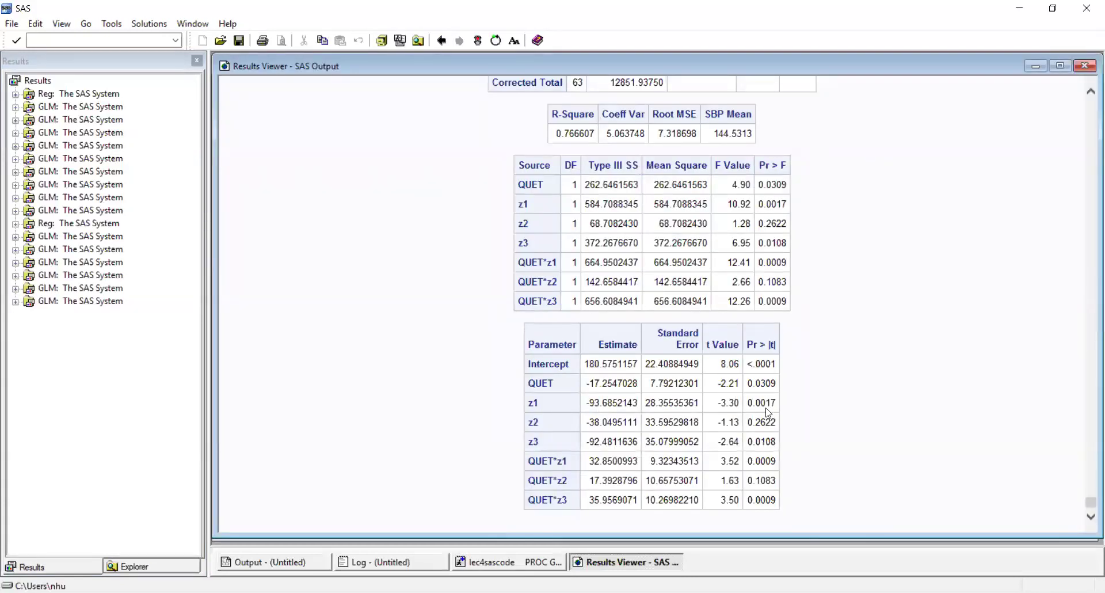
Step: Find the model sum of squares and model degrees of freedom for the fit without any SMK terms
scroll(769, 405, up, 3)
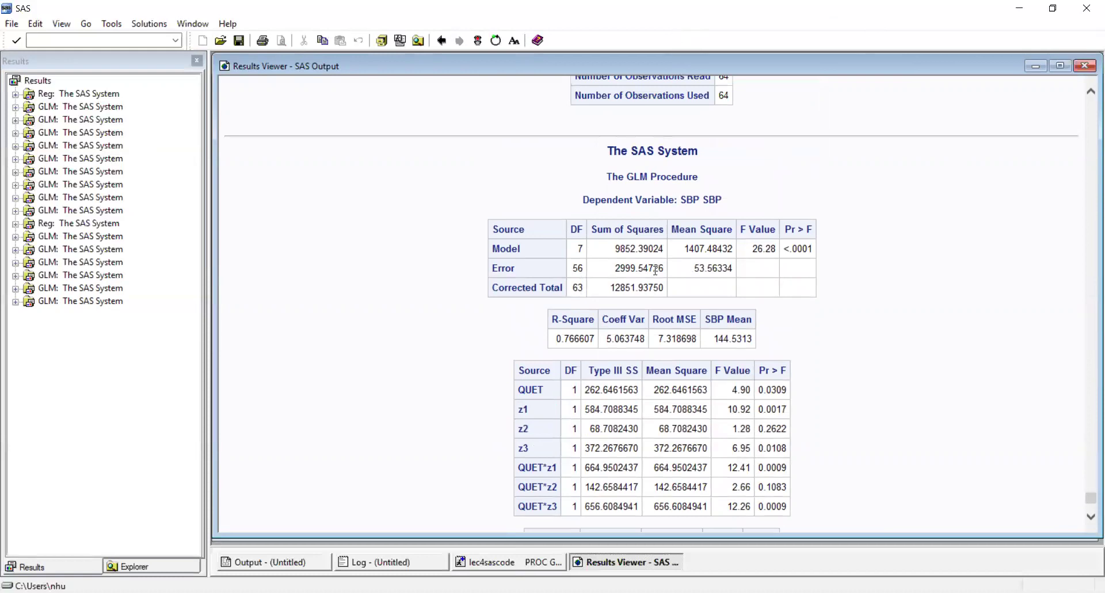
drag(612, 249, 663, 250)
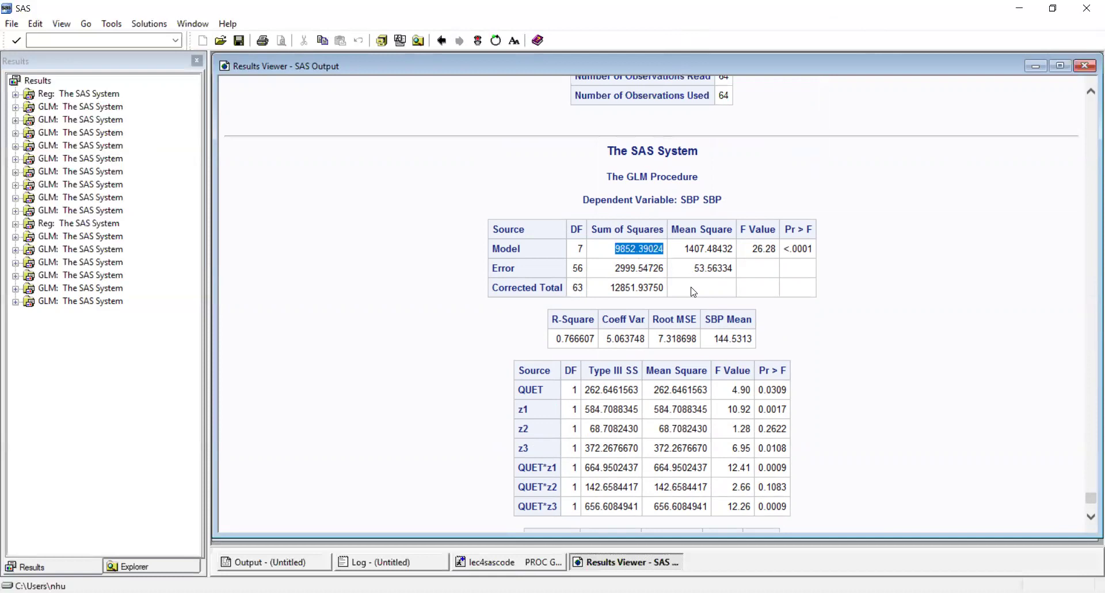
click(576, 251)
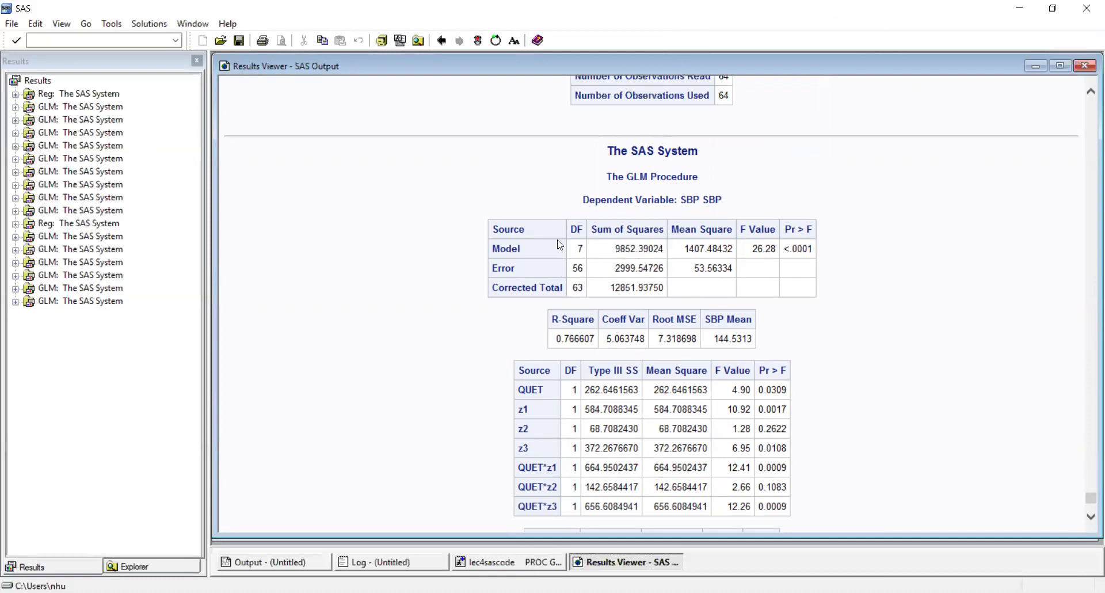
drag(576, 249, 584, 254)
click(692, 317)
drag(615, 248, 662, 248)
click(679, 254)
Step: Locate the error mean square in the full dummy-variable model's ANOVA table, then return to the end of the output
mouse_move(1088, 502)
mouse_down()
mouse_move(1089, 455)
mouse_move(1089, 487)
mouse_up()
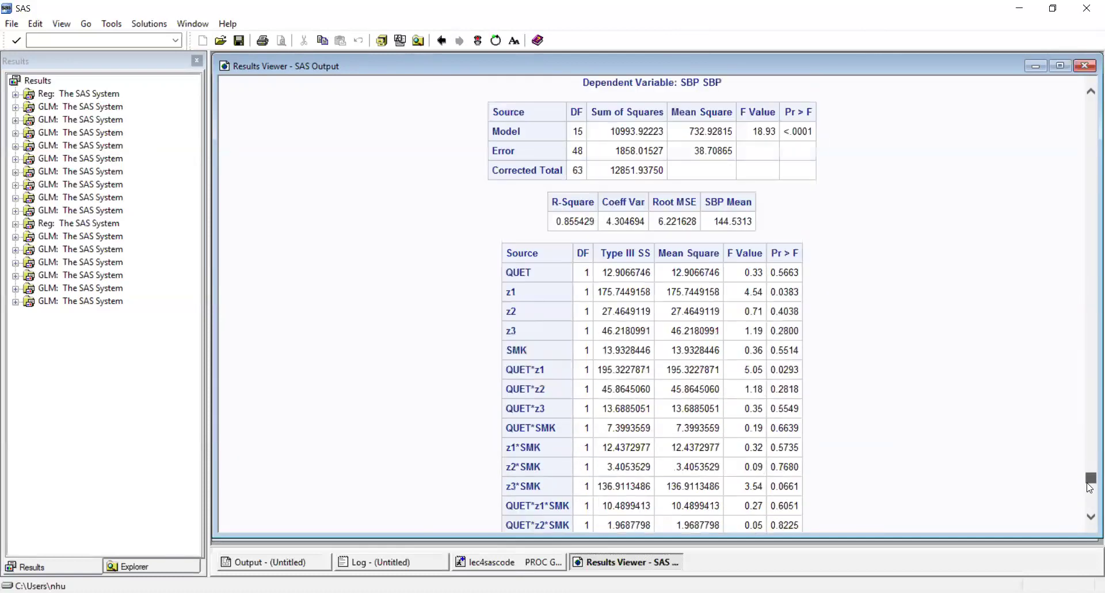
drag(680, 152, 731, 151)
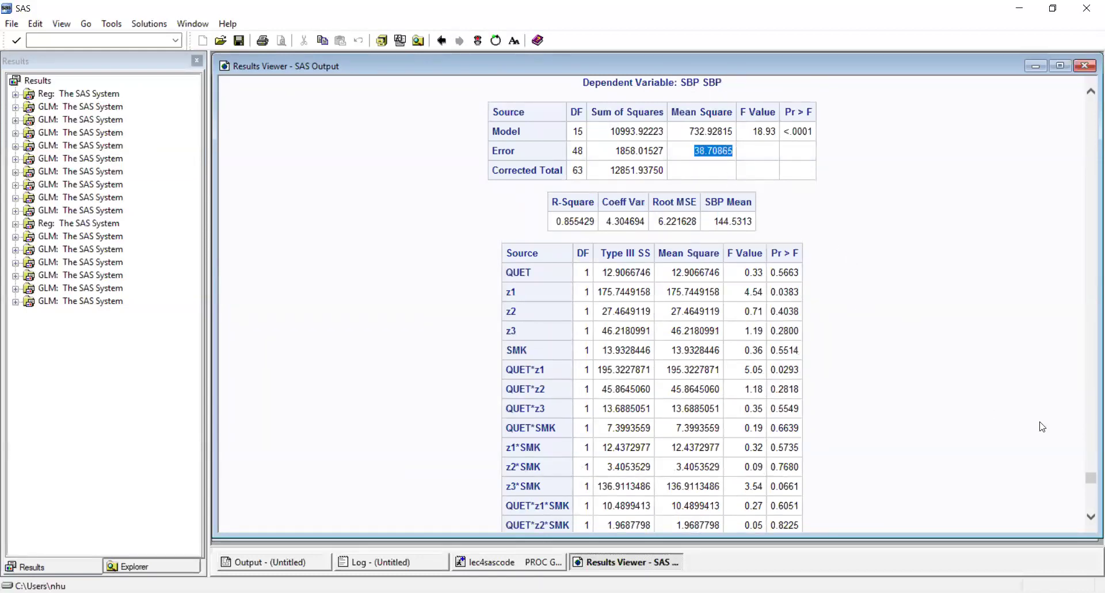
click(1090, 503)
click(1090, 504)
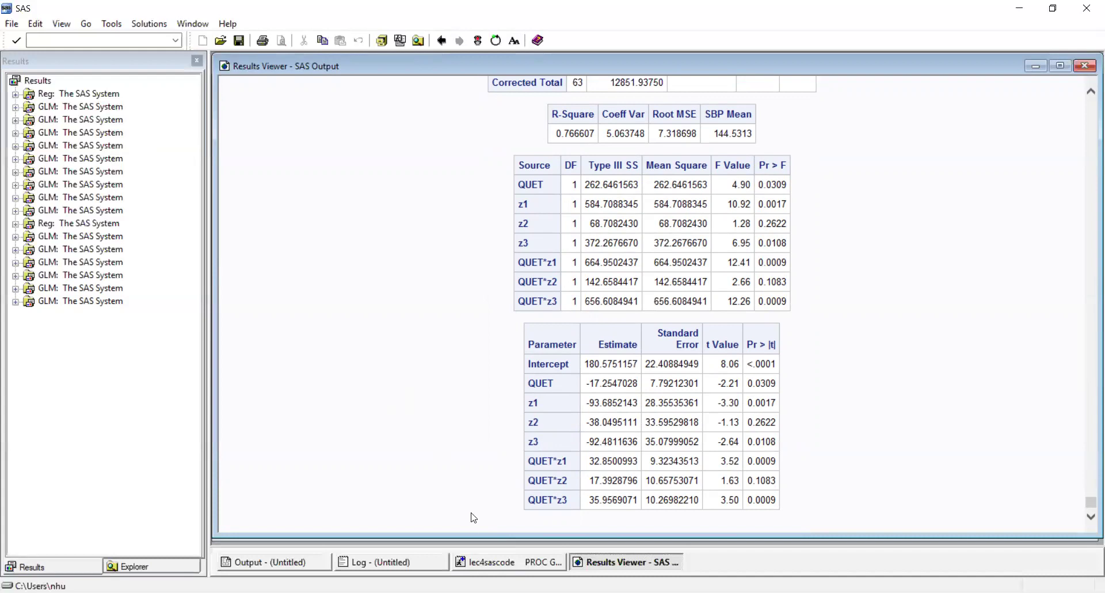
Step: Review and run both PROC GLM blocks under the Reduced model comment, using z1–z3 dummies and SMK and Age classes
click(513, 563)
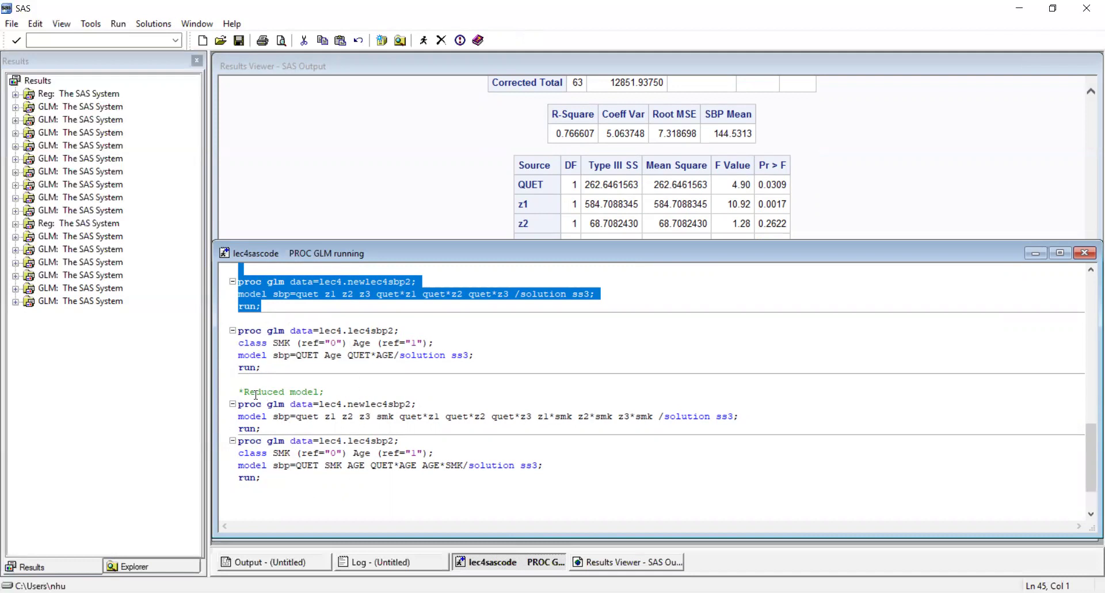
mouse_move(242, 391)
mouse_down()
mouse_move(266, 432)
mouse_move(226, 392)
mouse_up()
click(253, 414)
click(361, 465)
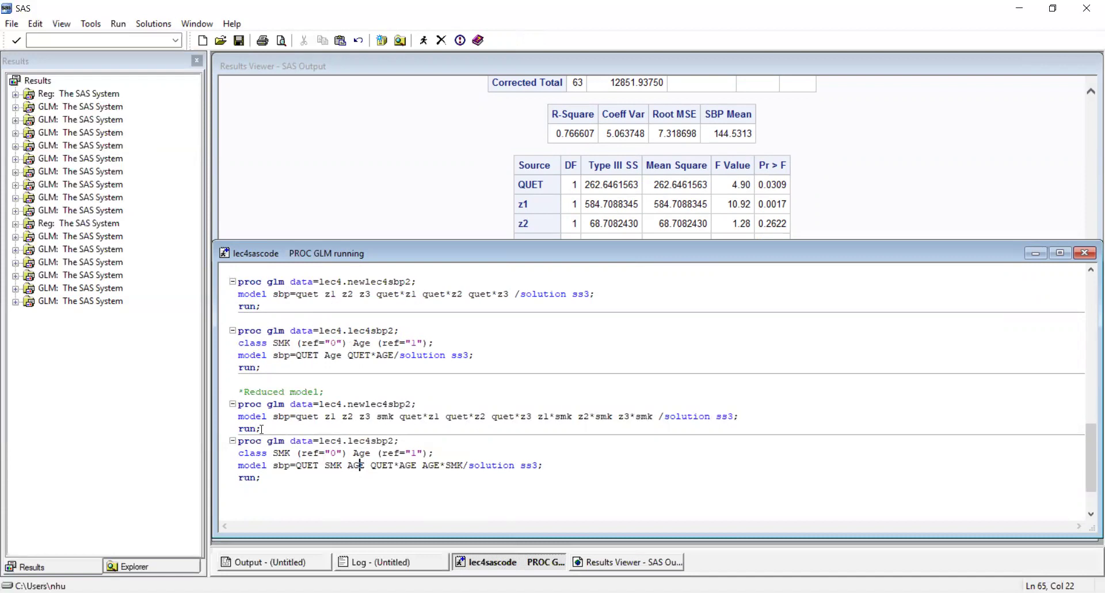
drag(270, 483, 232, 392)
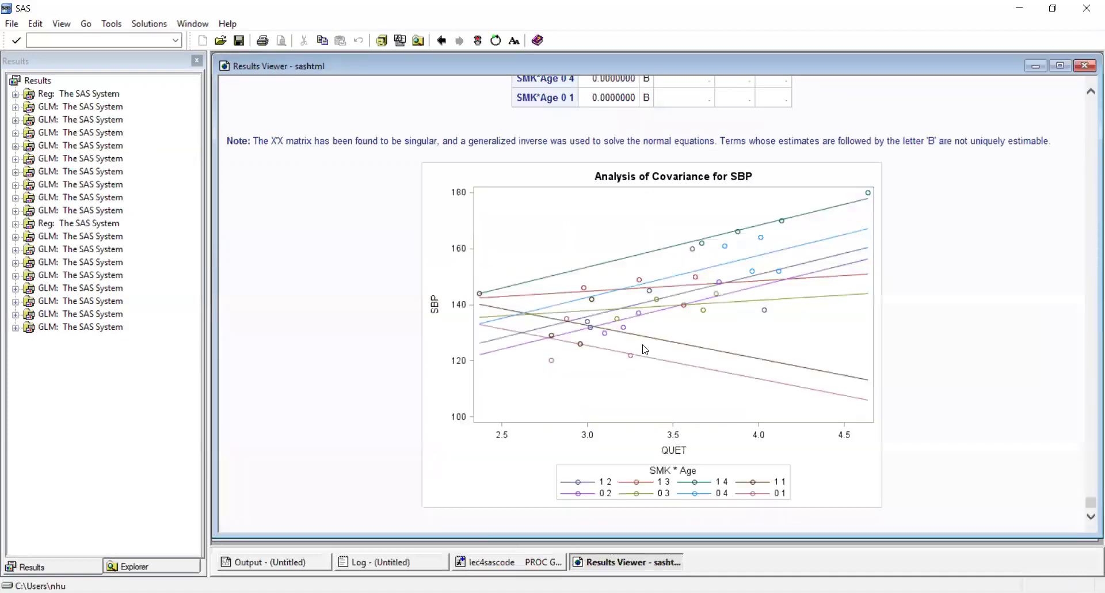
Step: Examine the class-variable reduced model's model sum of squares, Type III tests and parameter estimates
scroll(645, 349, up, 15)
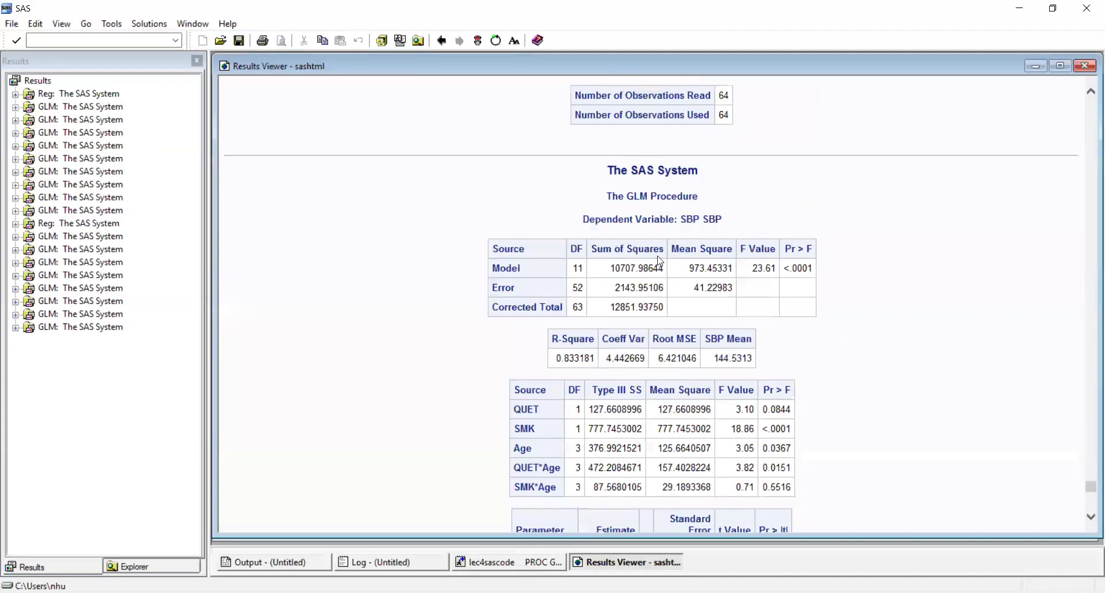
drag(610, 268, 664, 268)
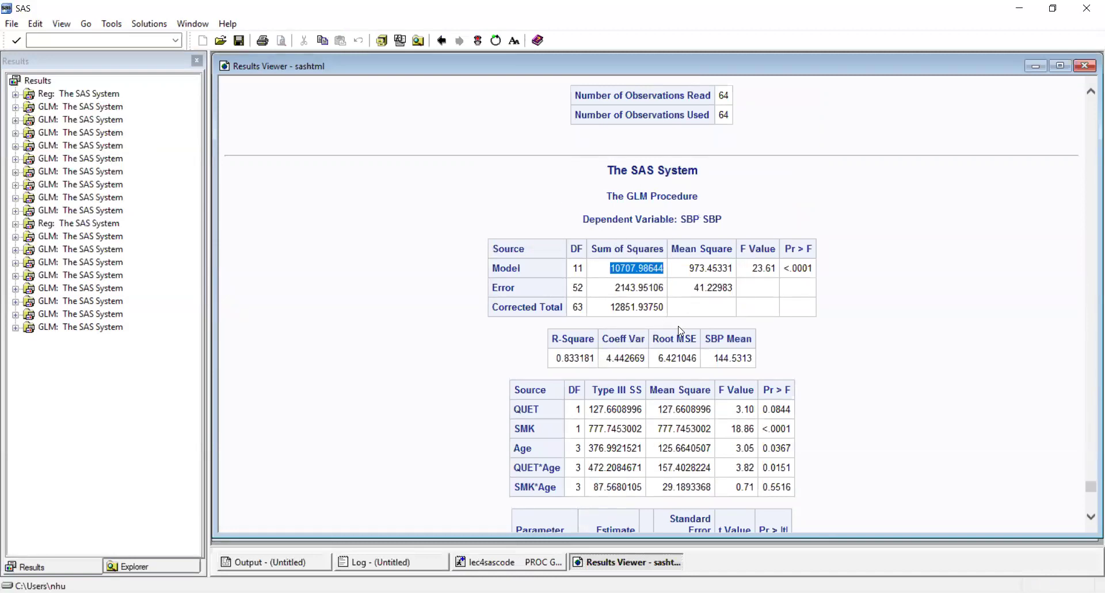
scroll(722, 388, down, 6)
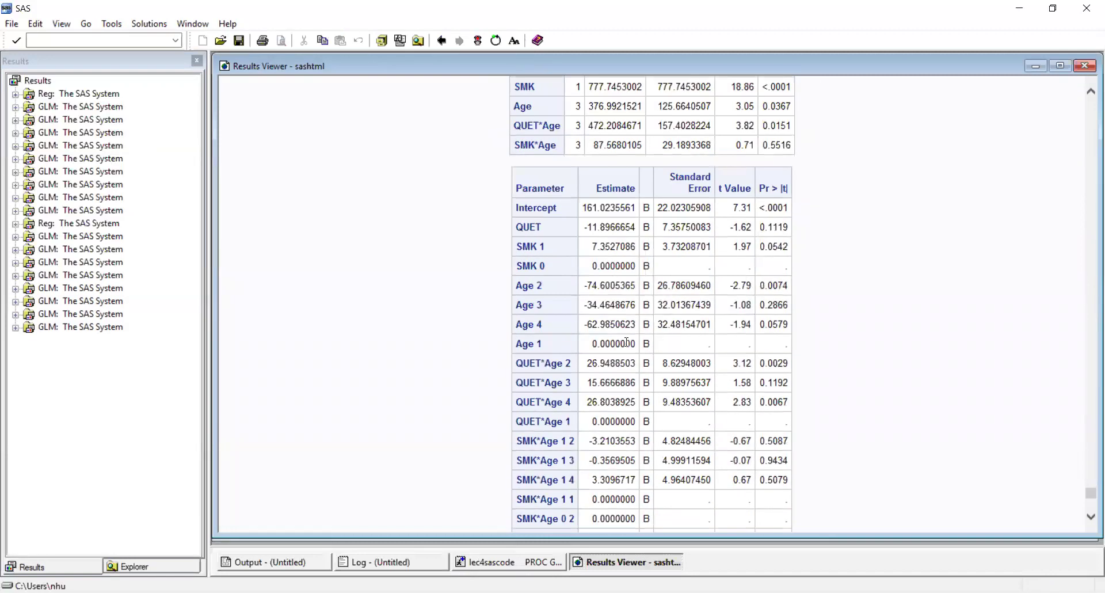
scroll(627, 343, down, 3)
scroll(714, 389, up, 7)
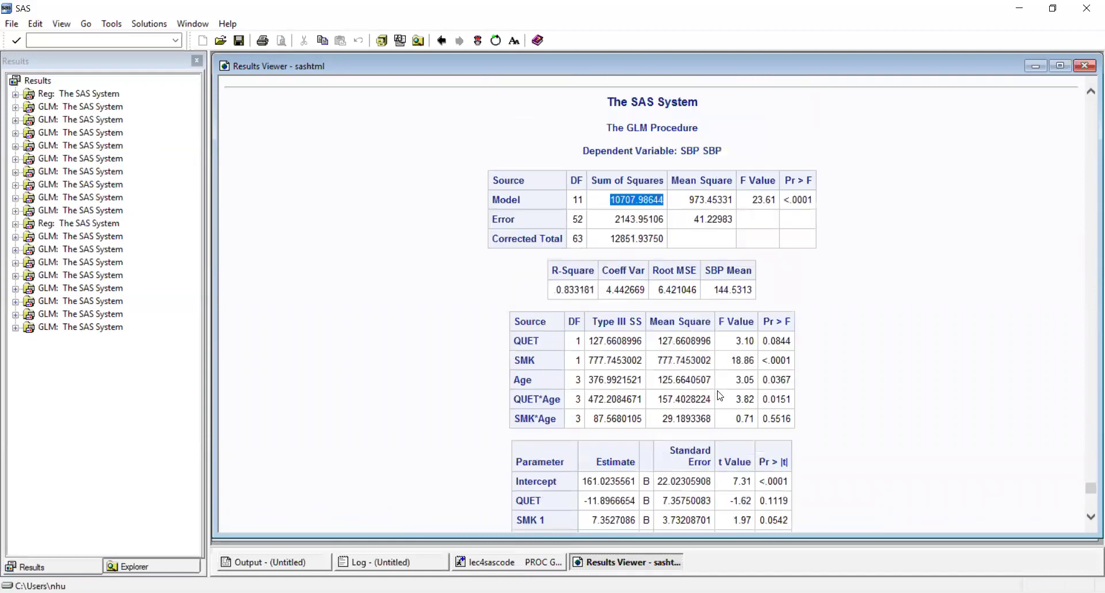
scroll(720, 395, down, 2)
scroll(518, 382, up, 2)
click(626, 268)
Step: Compare the dummy-variable reduced model's model sum of squares and Type III tests with those of the class-variable version
scroll(626, 269, up, 20)
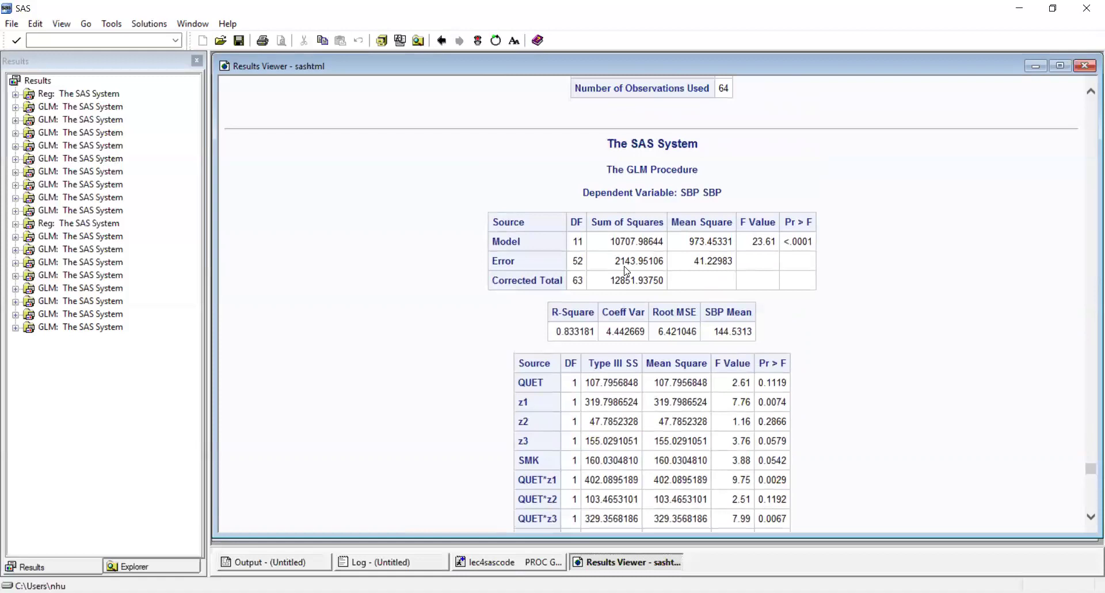
scroll(627, 270, up, 2)
double_click(650, 308)
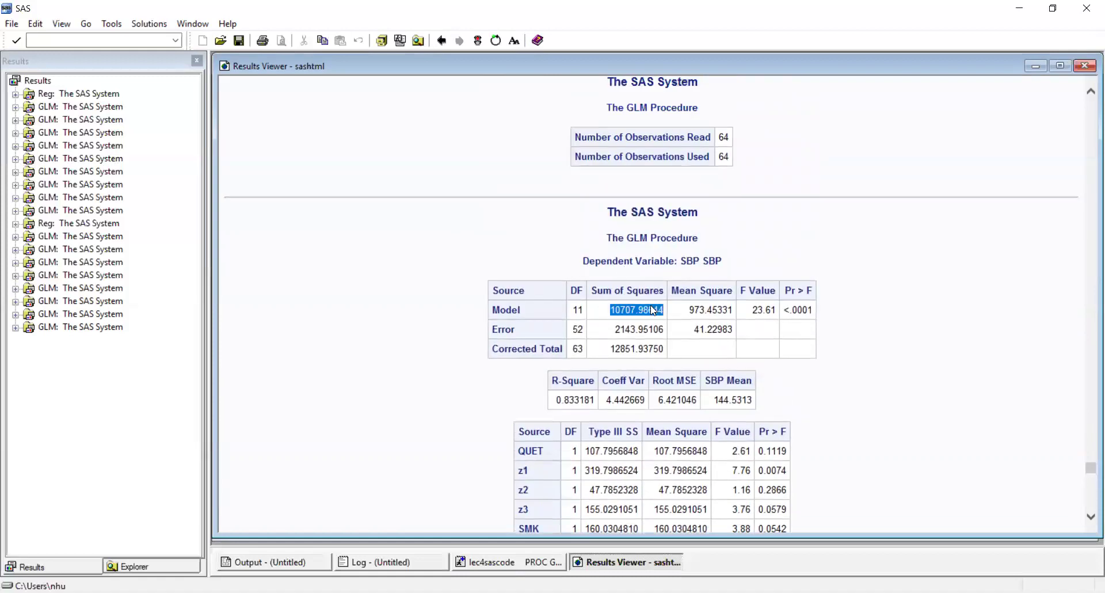
scroll(519, 352, down, 4)
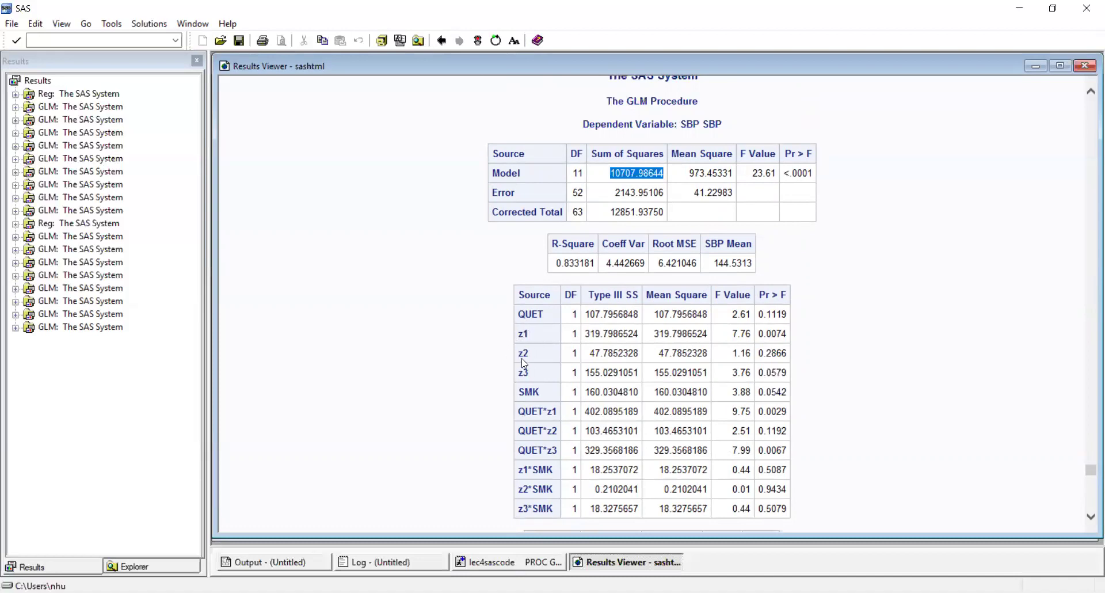
scroll(622, 236, up, 3)
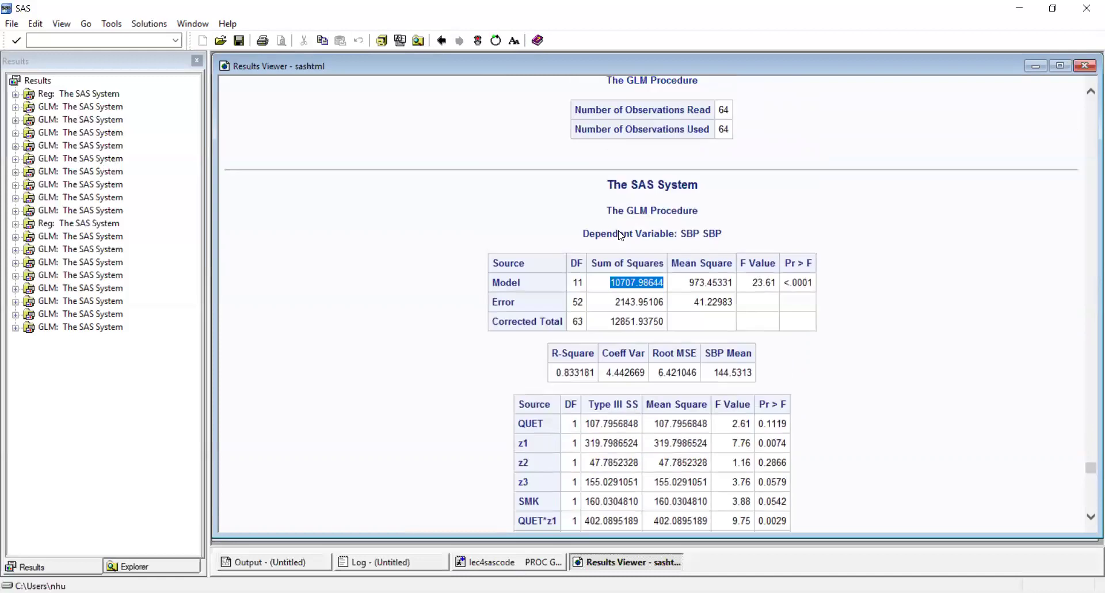
click(624, 314)
drag(611, 310, 660, 310)
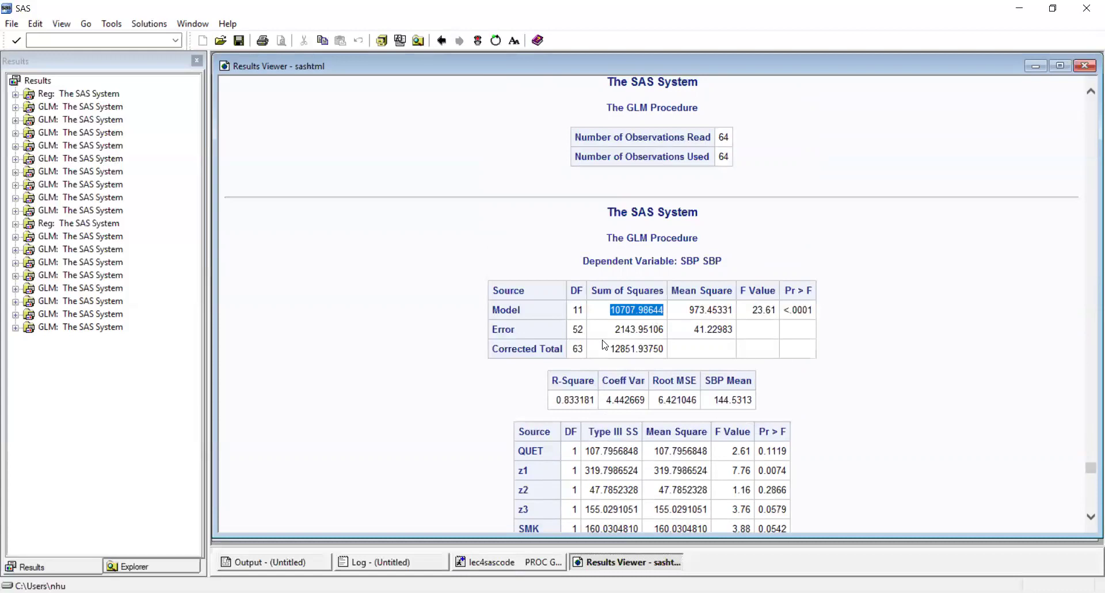
click(599, 372)
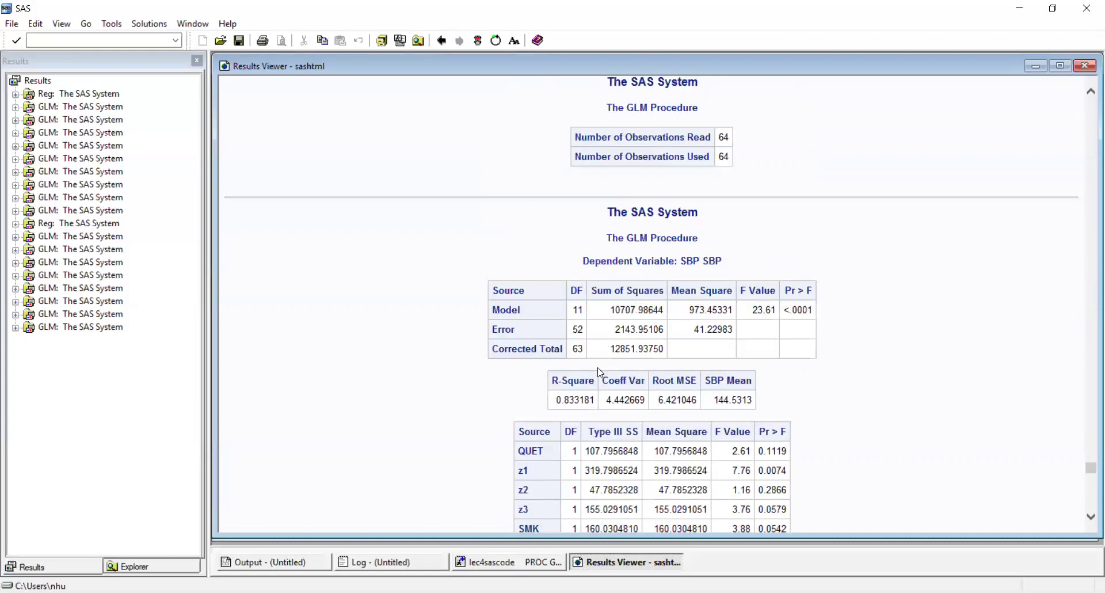
scroll(598, 371, down, 15)
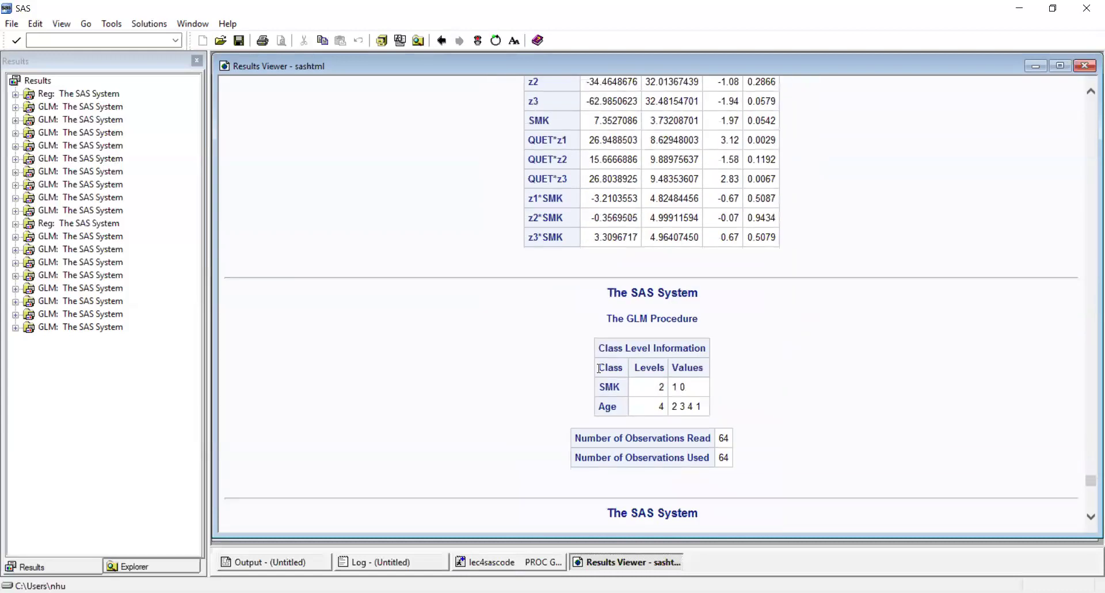
scroll(598, 371, down, 1)
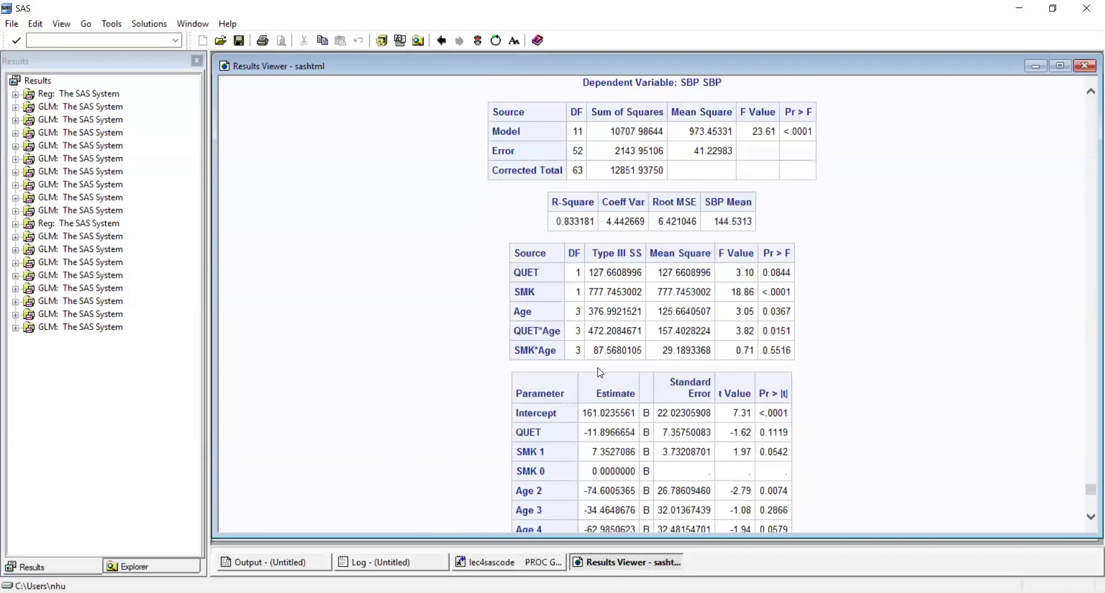